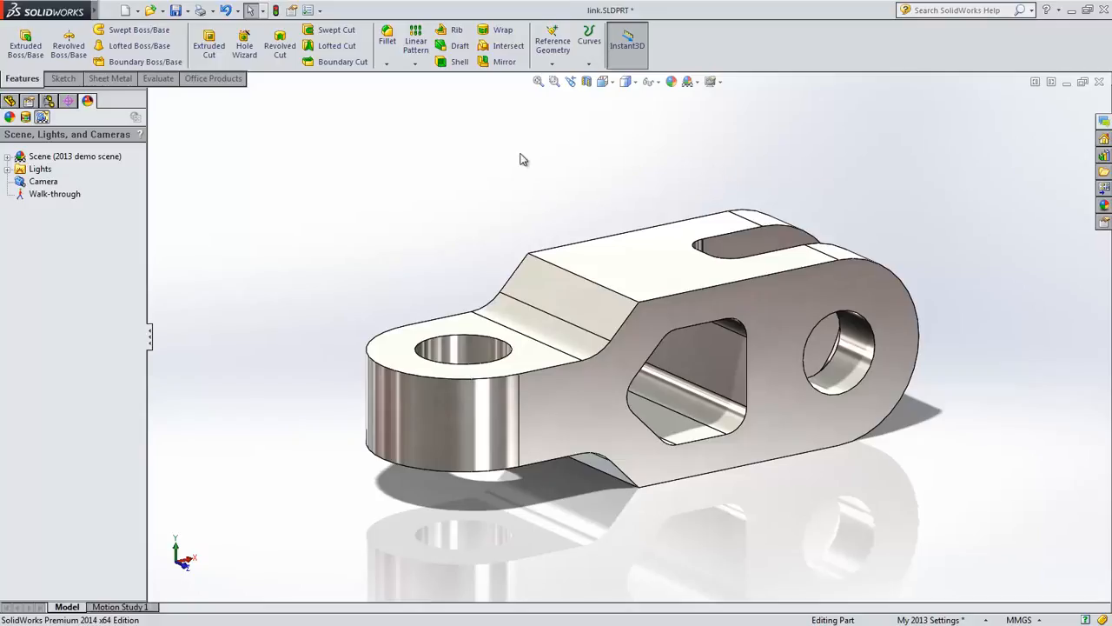
Start a Costing estimate for the link part and pin the Costing pane open
click(150, 79)
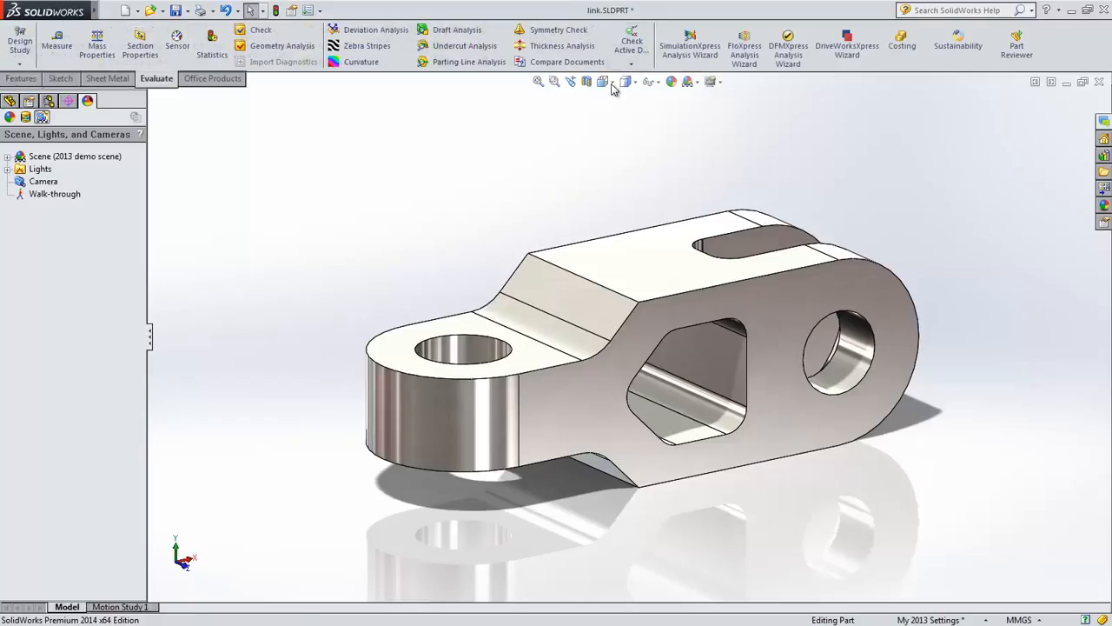
click(902, 48)
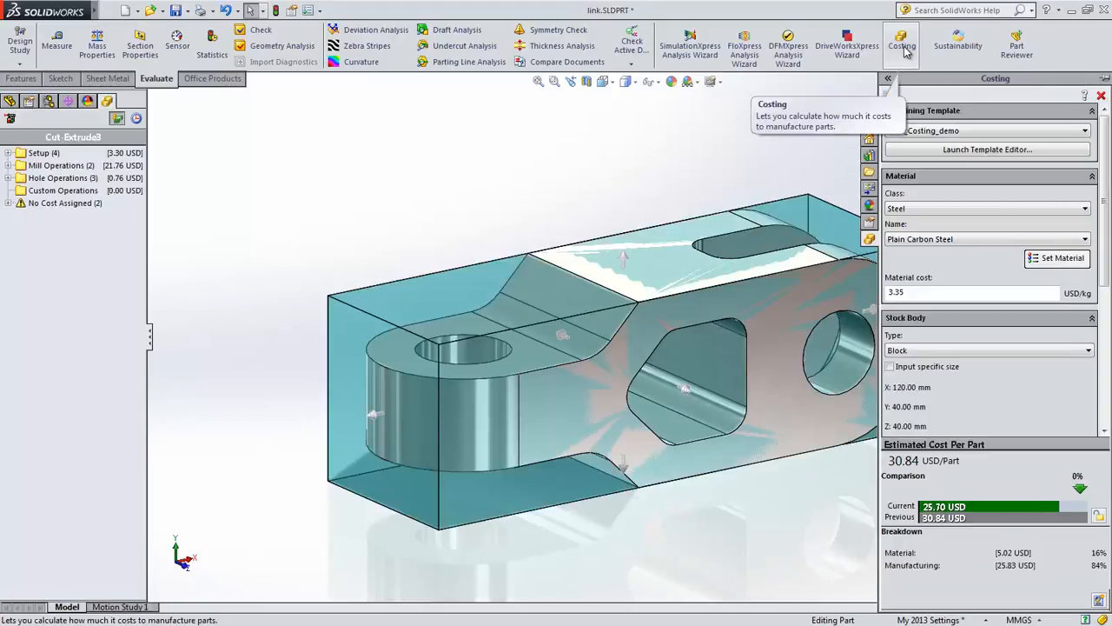
click(1104, 79)
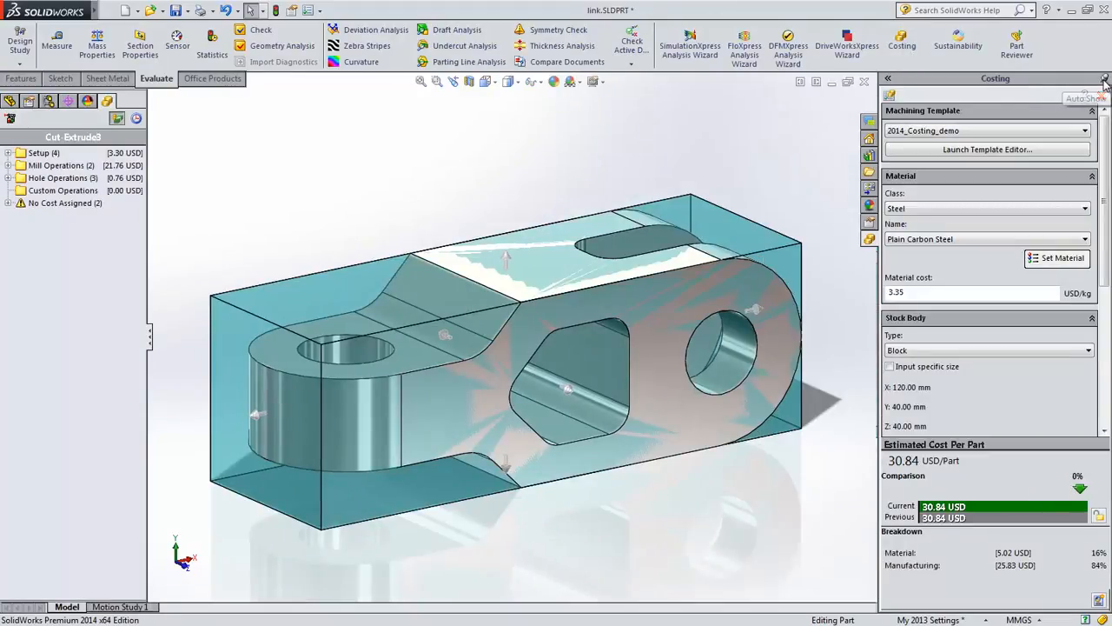
Expand the features with no cost assigned and highlight Pocket 1 and Slot 7 on the model
click(8, 204)
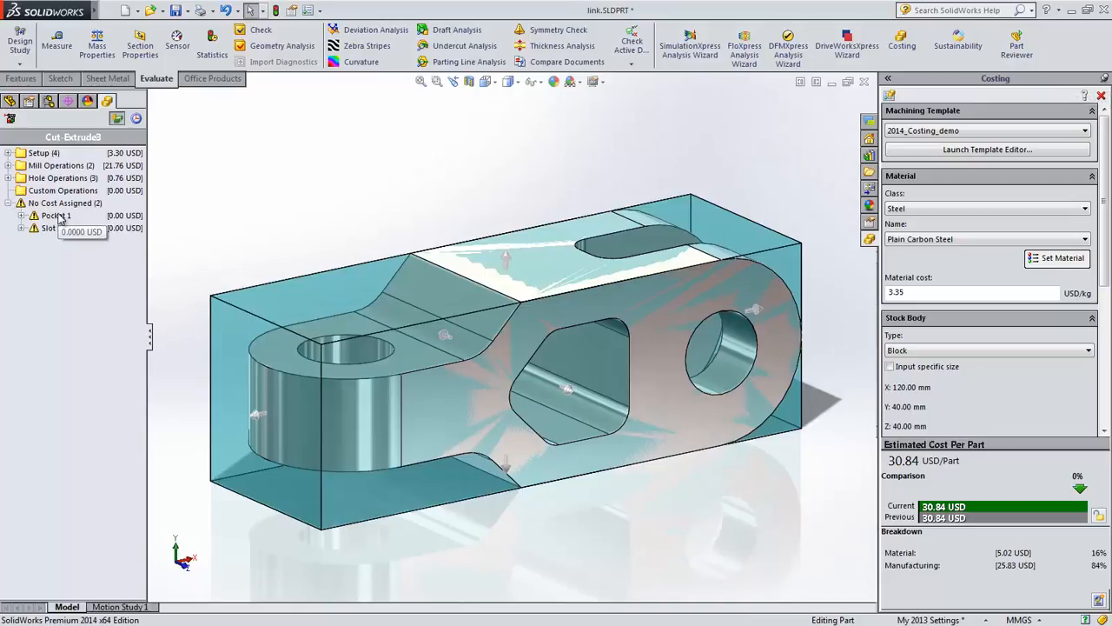
click(54, 215)
click(49, 229)
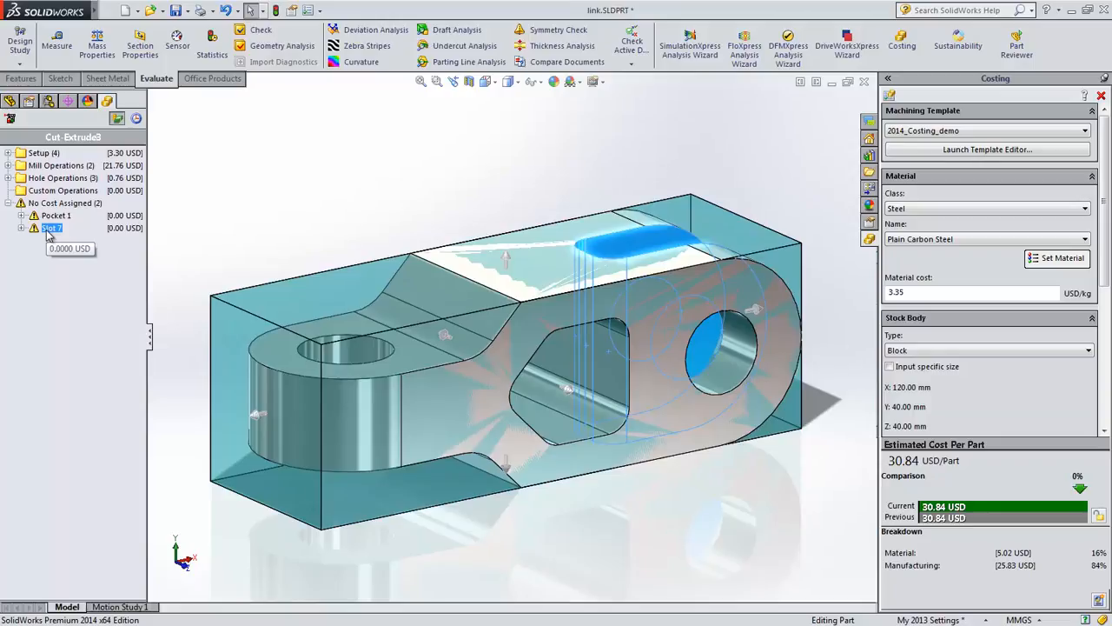
Set the removed material processing in the Costing options to customizable volume feature recognition
click(889, 96)
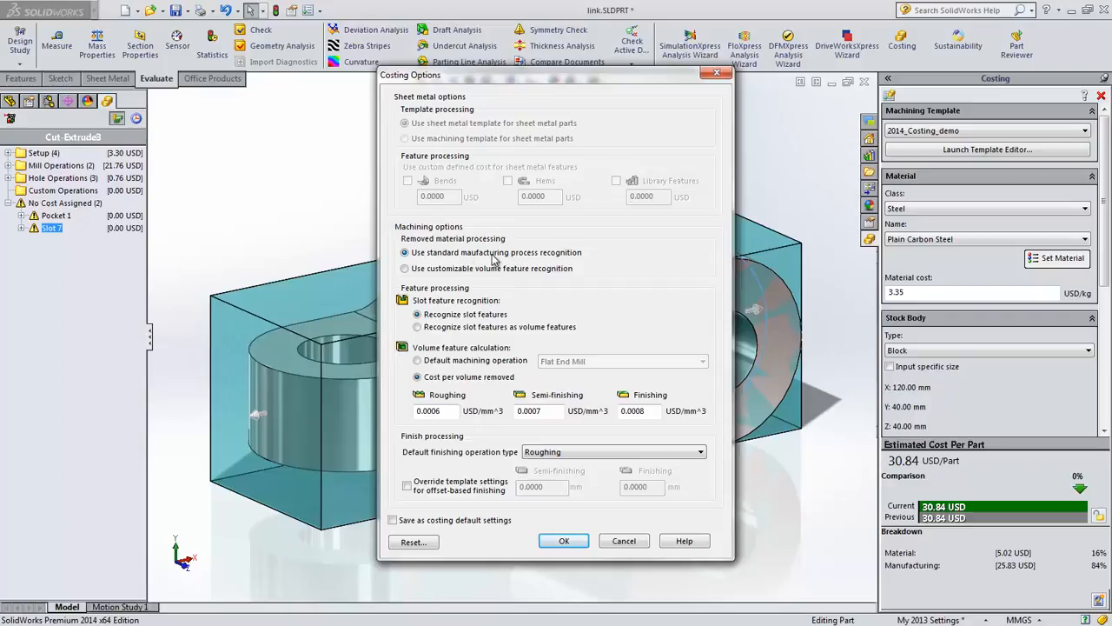
click(440, 328)
click(440, 318)
click(427, 272)
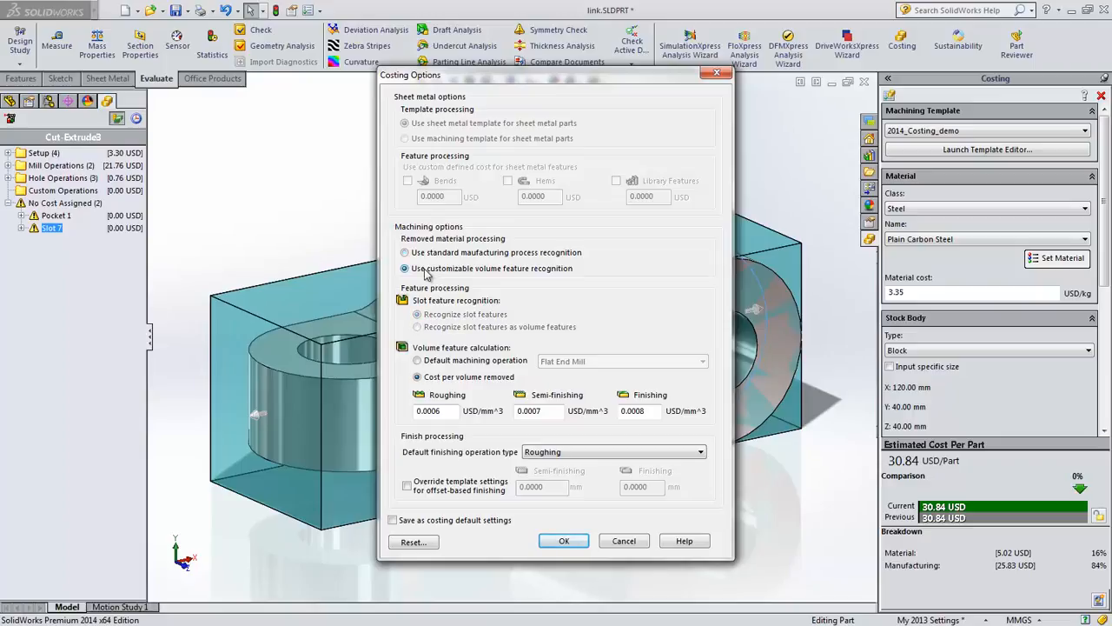
Look at the default machining operations, return the volume feature calculation to cost per volume removed, and re-cost the part
click(461, 363)
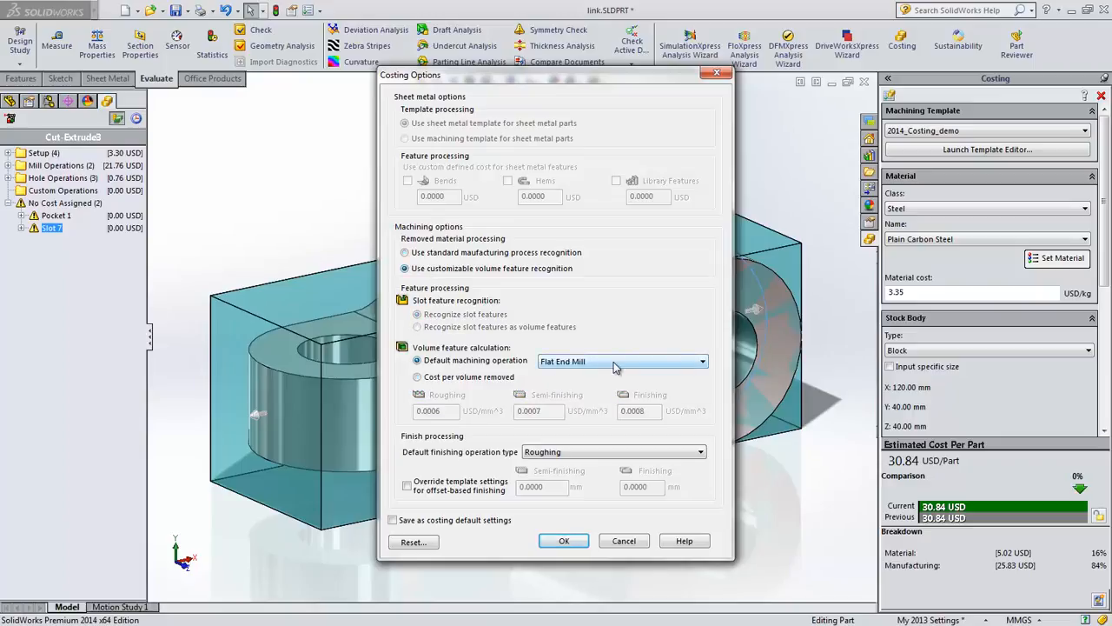
click(614, 362)
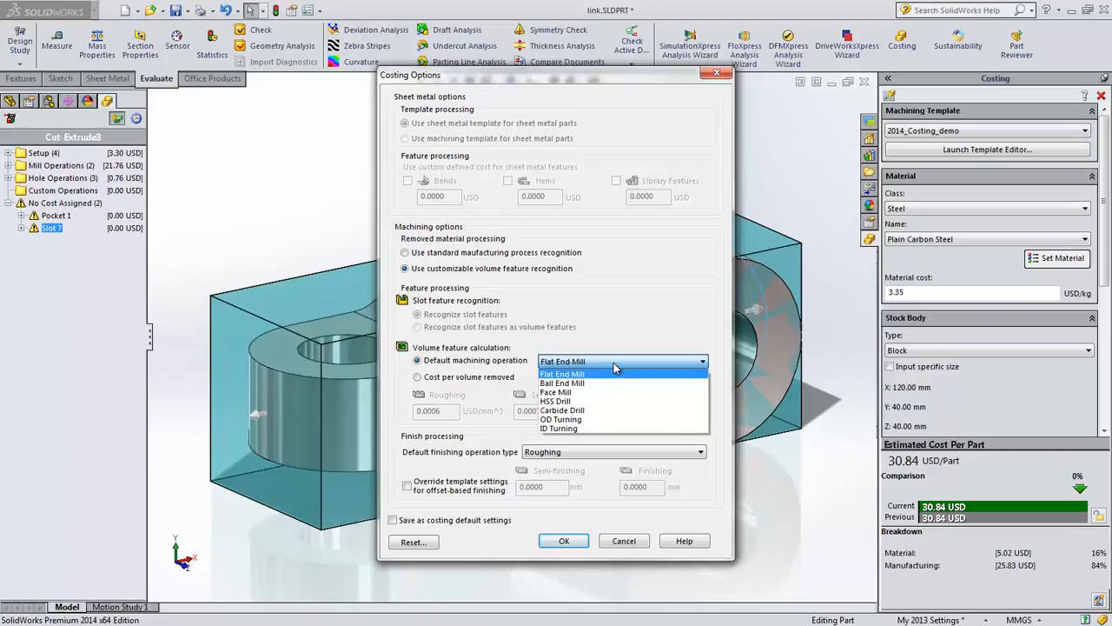
click(614, 367)
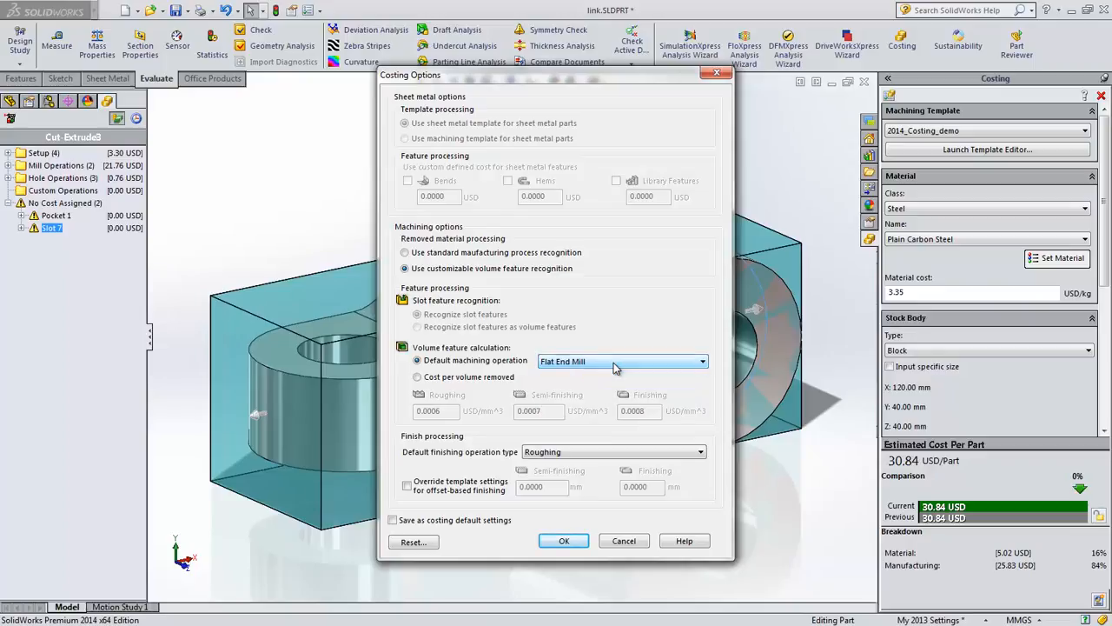
click(462, 380)
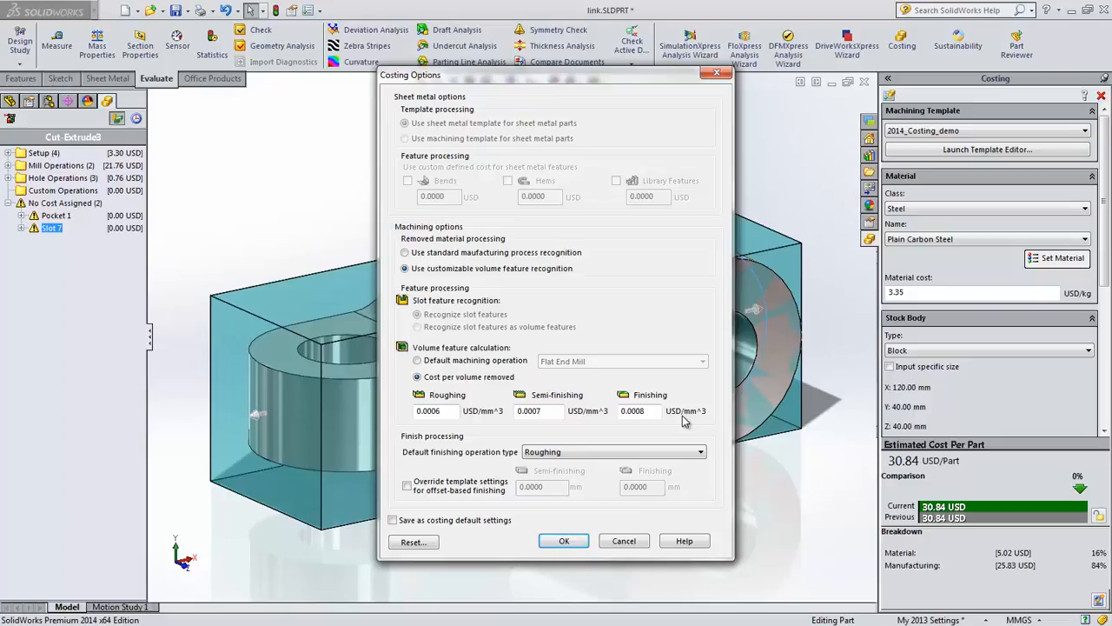
click(565, 542)
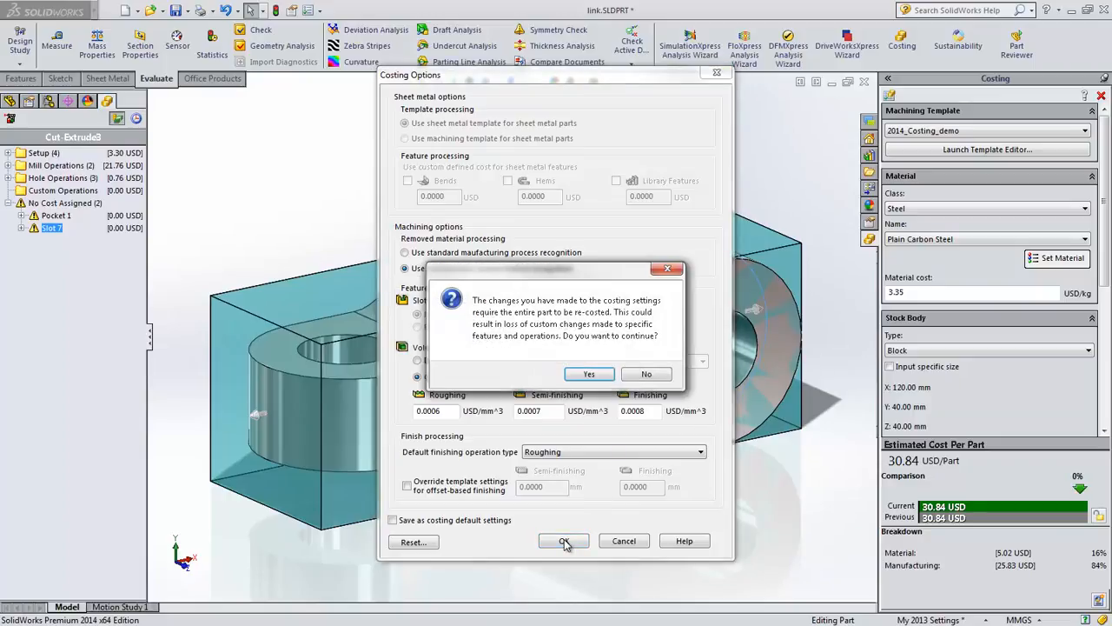
click(588, 376)
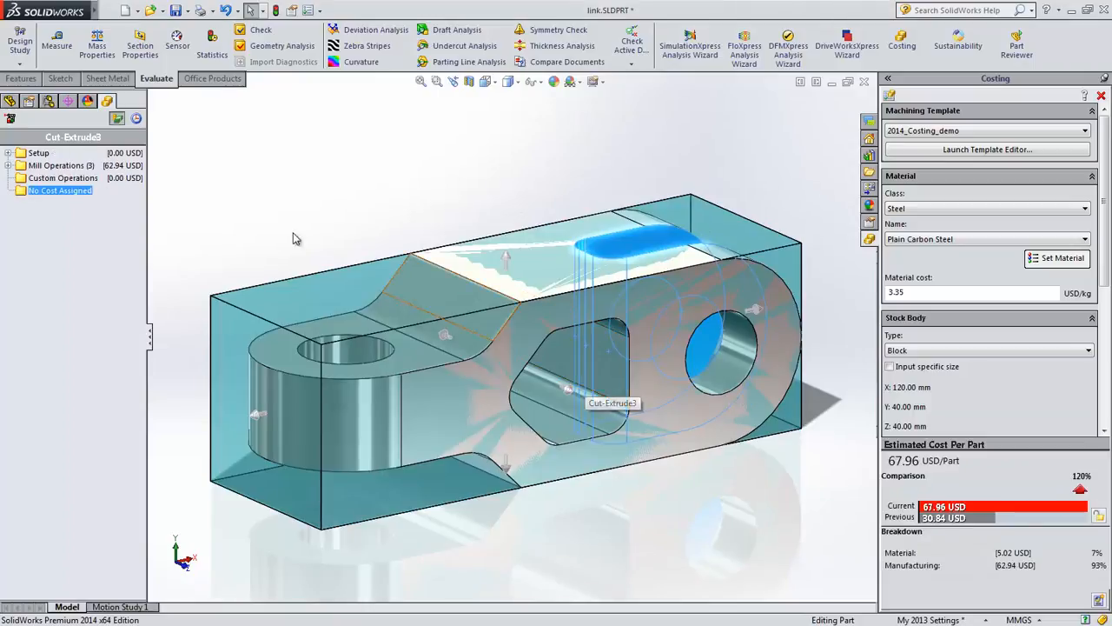
Examine the three volume features under the mill operations and the setup cost entries
click(7, 165)
click(57, 178)
click(58, 190)
click(58, 203)
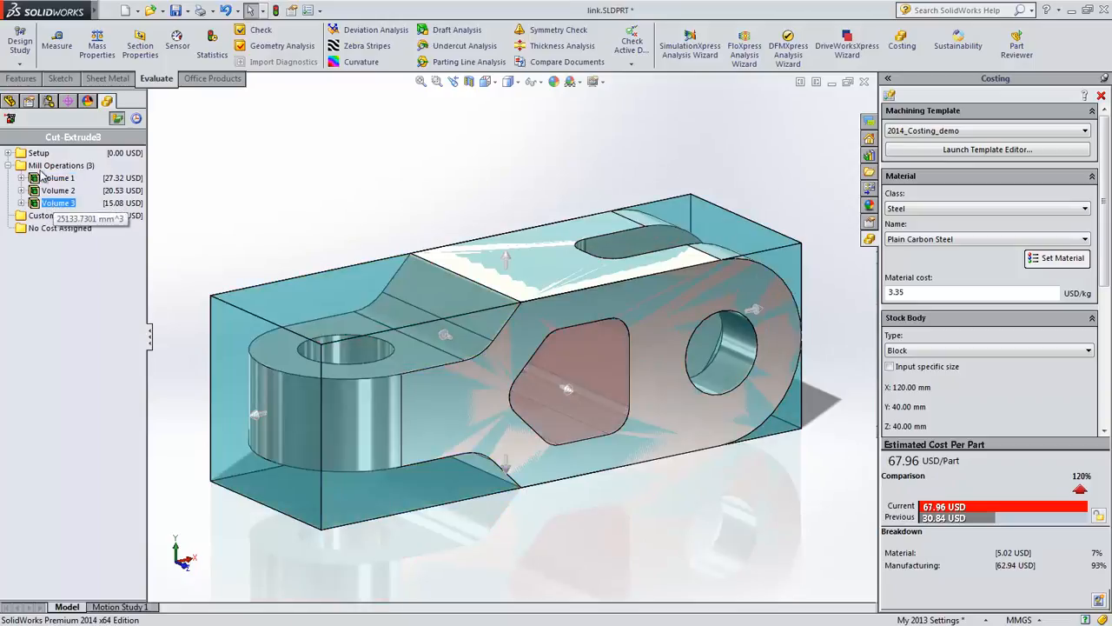
click(8, 153)
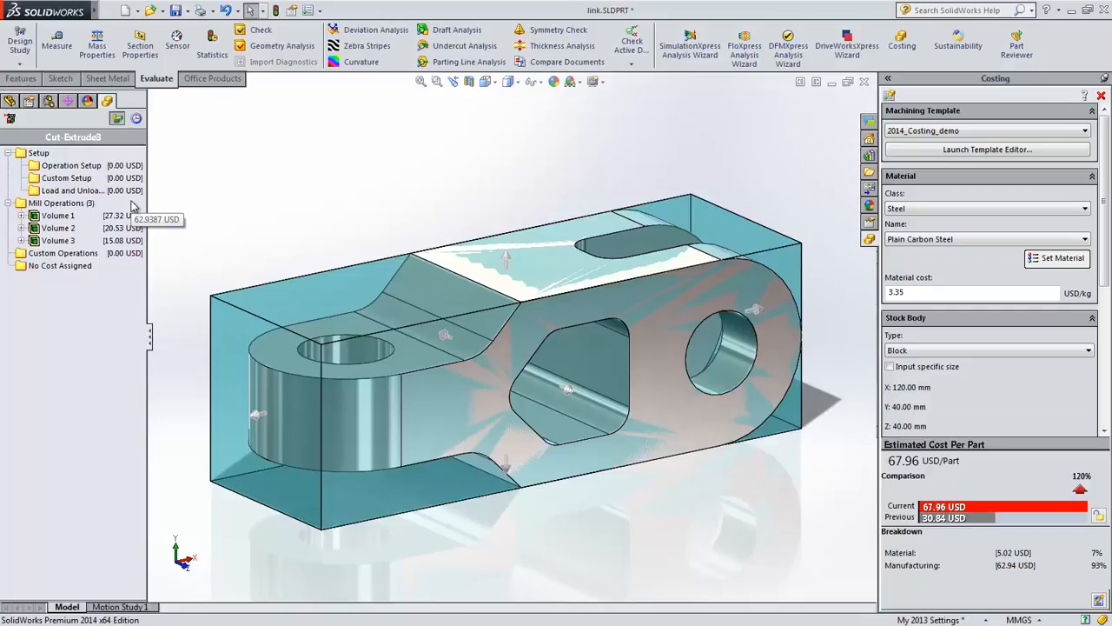
Switch the removed material processing back to standard manufacturing process recognition and re-cost the part
click(889, 95)
click(437, 254)
click(565, 542)
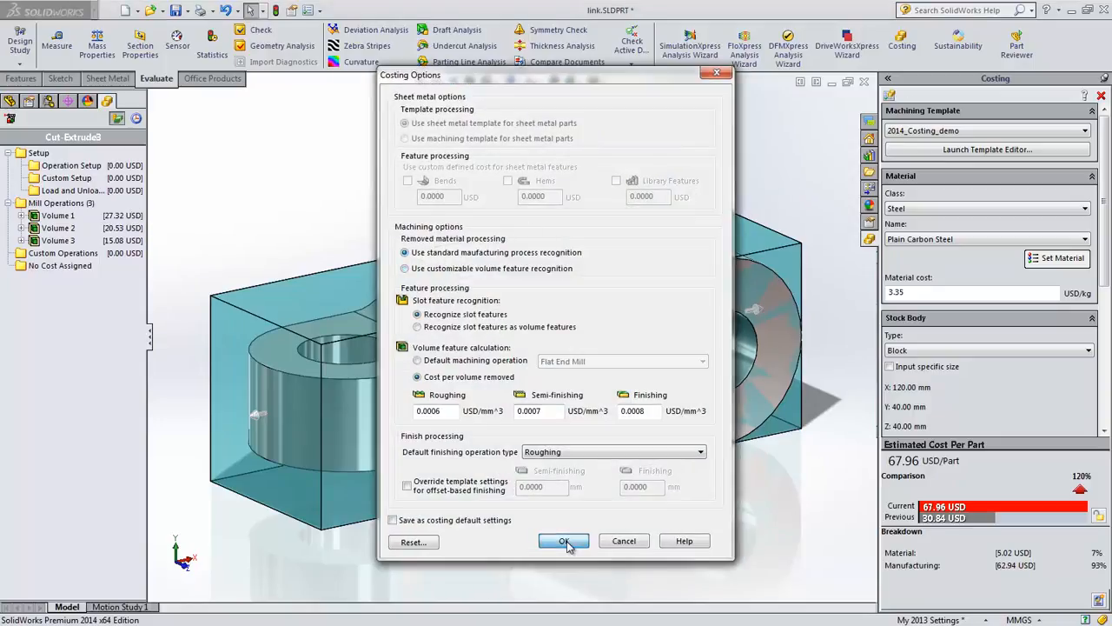
click(588, 375)
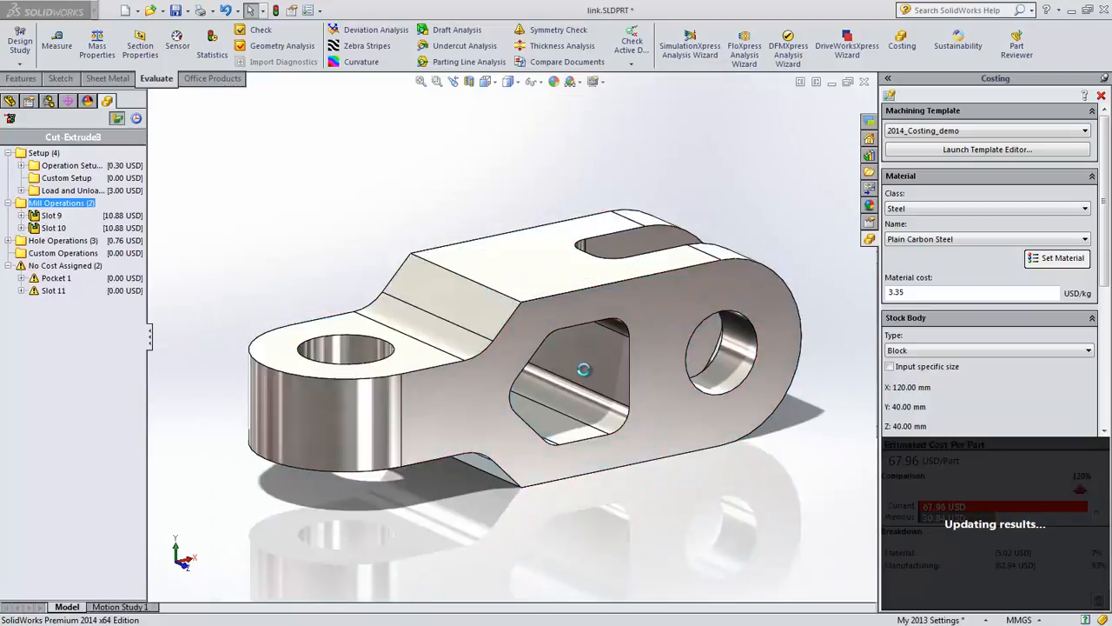
Expand the operation setup and load/unload setup costs and inspect the second setup operation in each
click(21, 165)
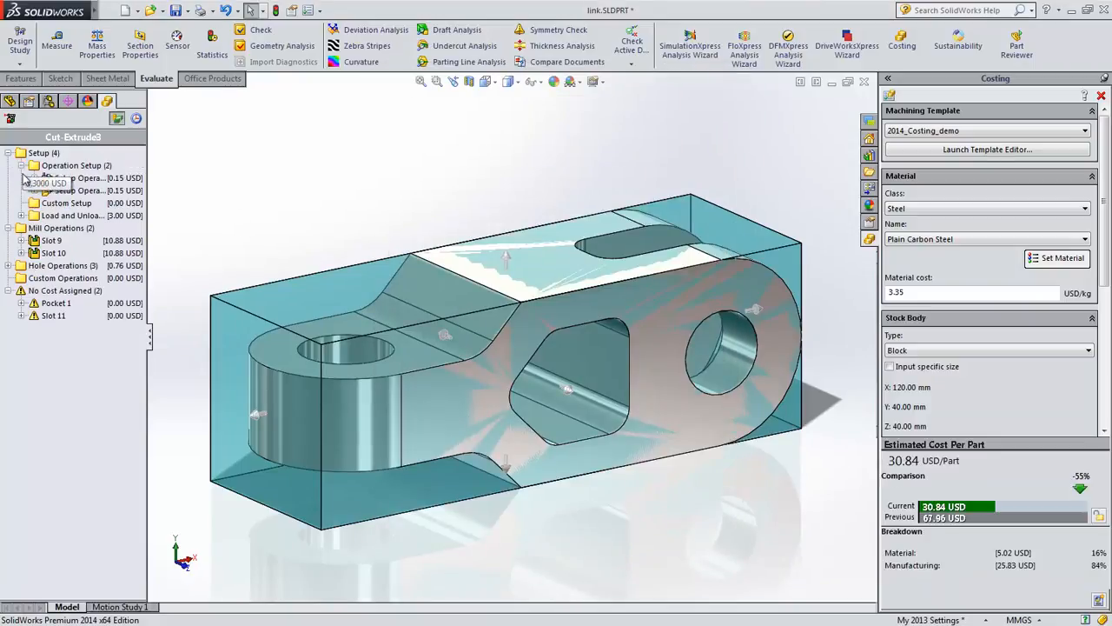
click(21, 216)
click(84, 191)
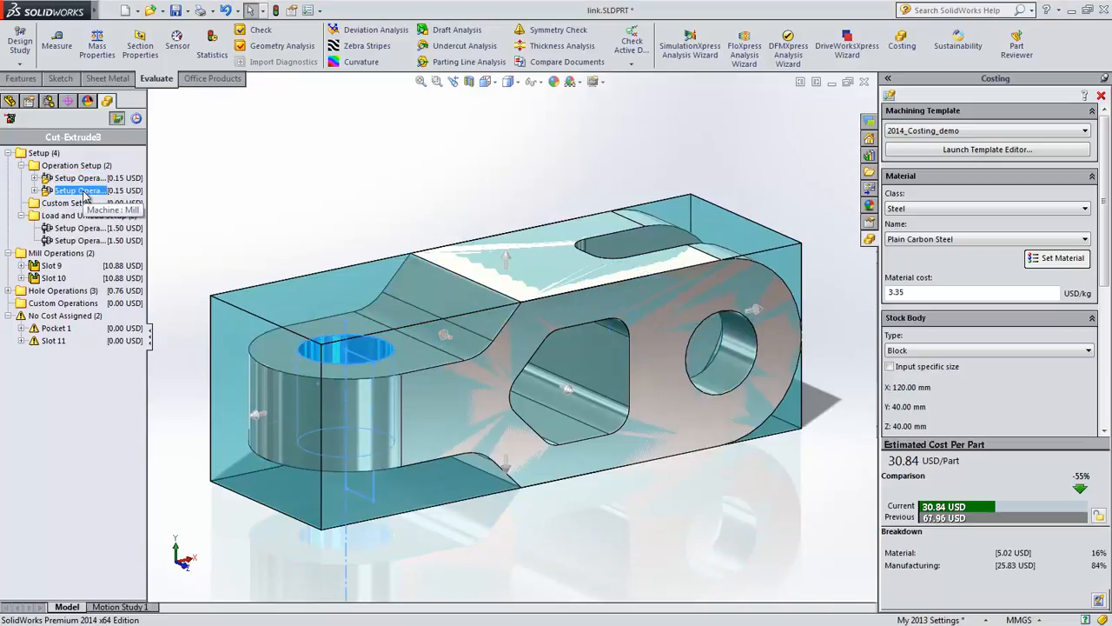
click(85, 241)
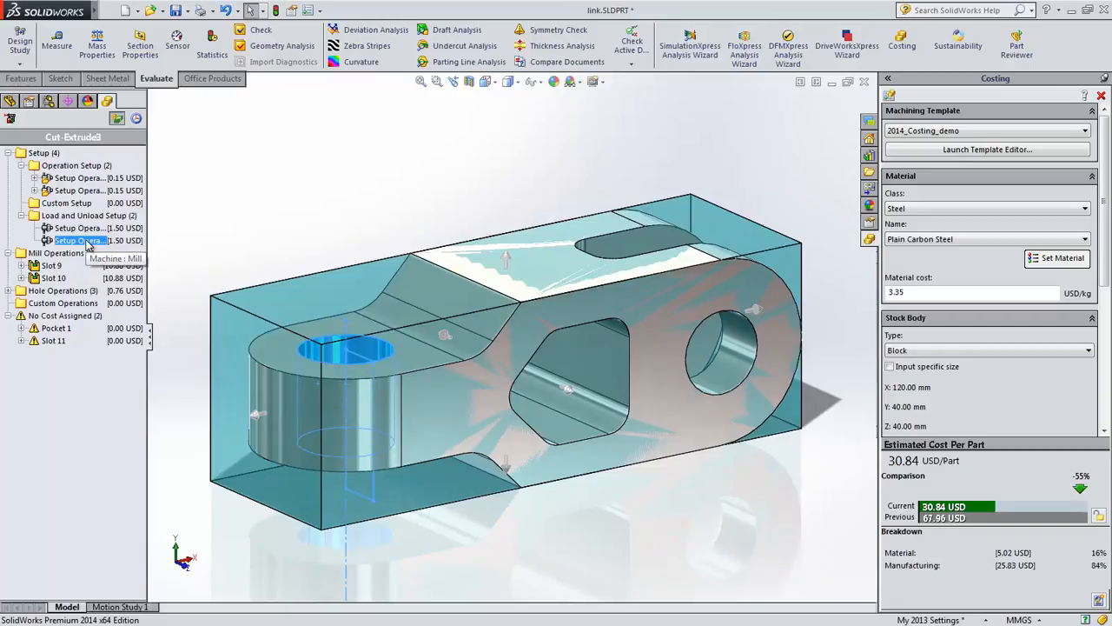
Review the machine and plate stock cutting data and the save options in the 2014_Costing_demo template, closing the template editor without saving
click(946, 151)
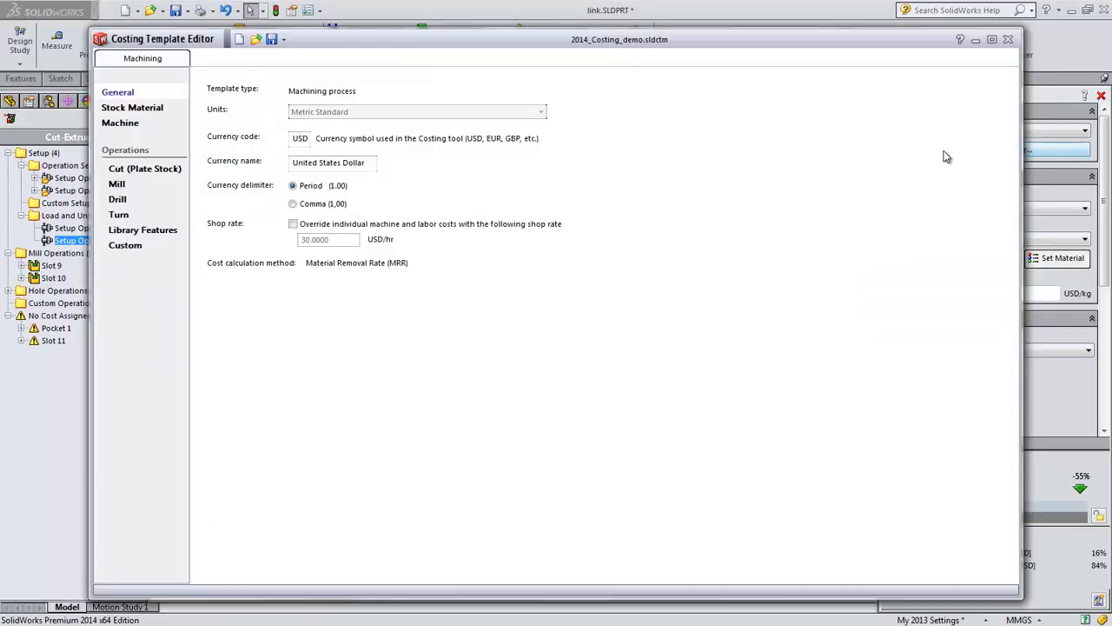
click(126, 126)
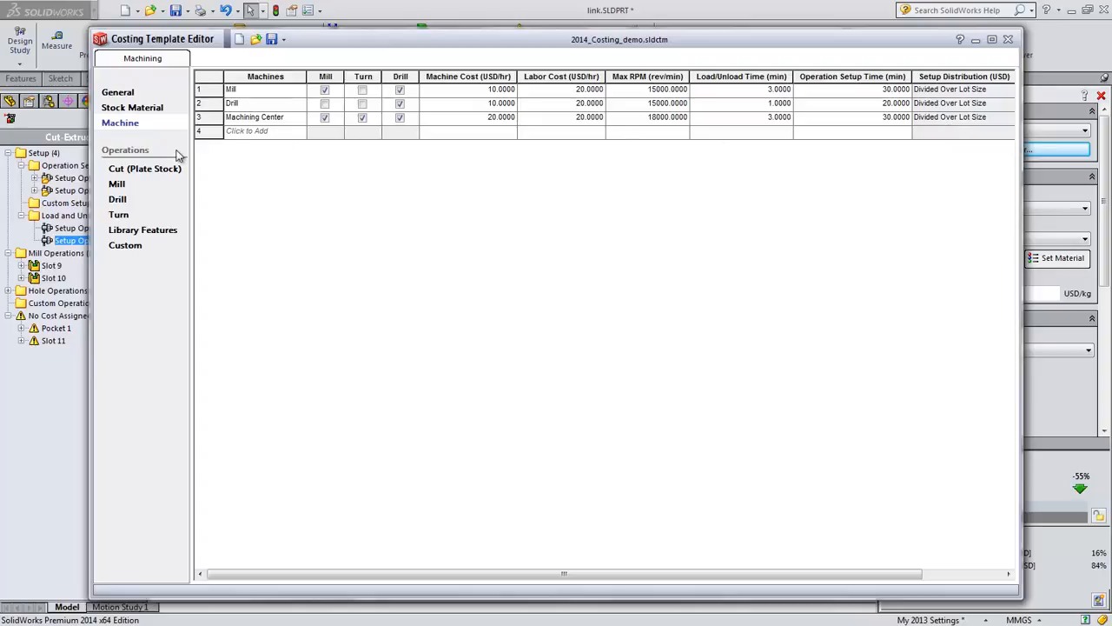
click(142, 175)
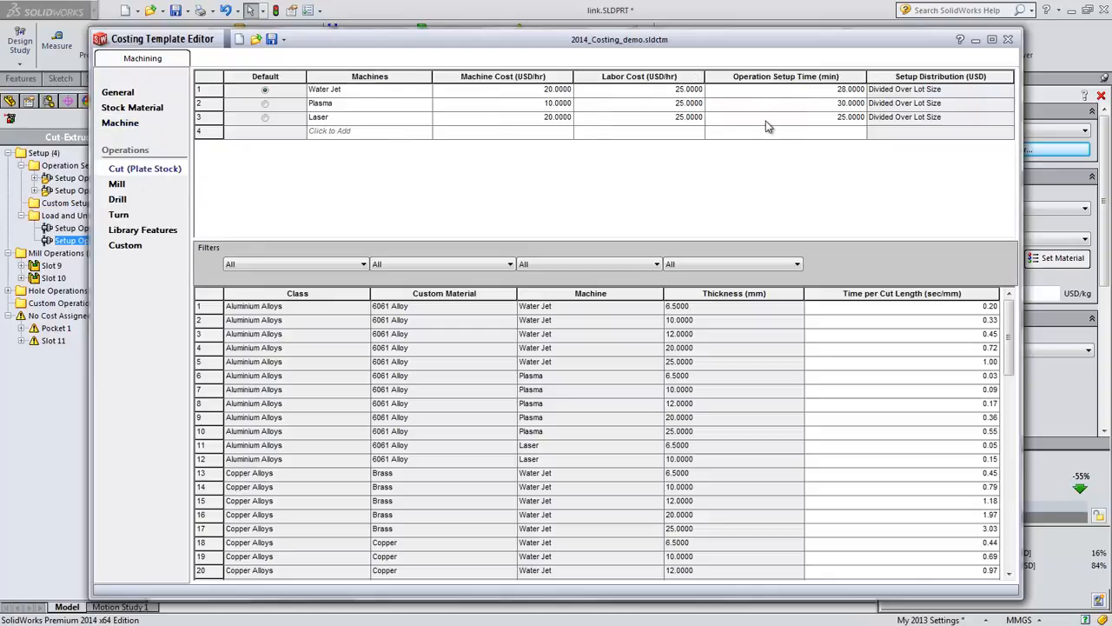
click(282, 41)
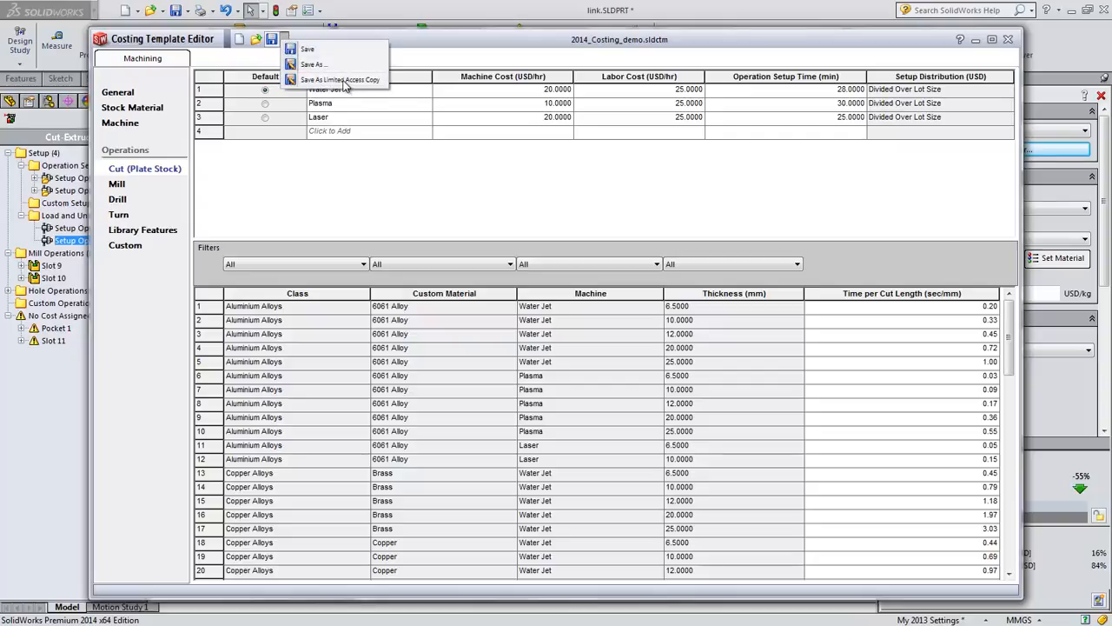
click(351, 163)
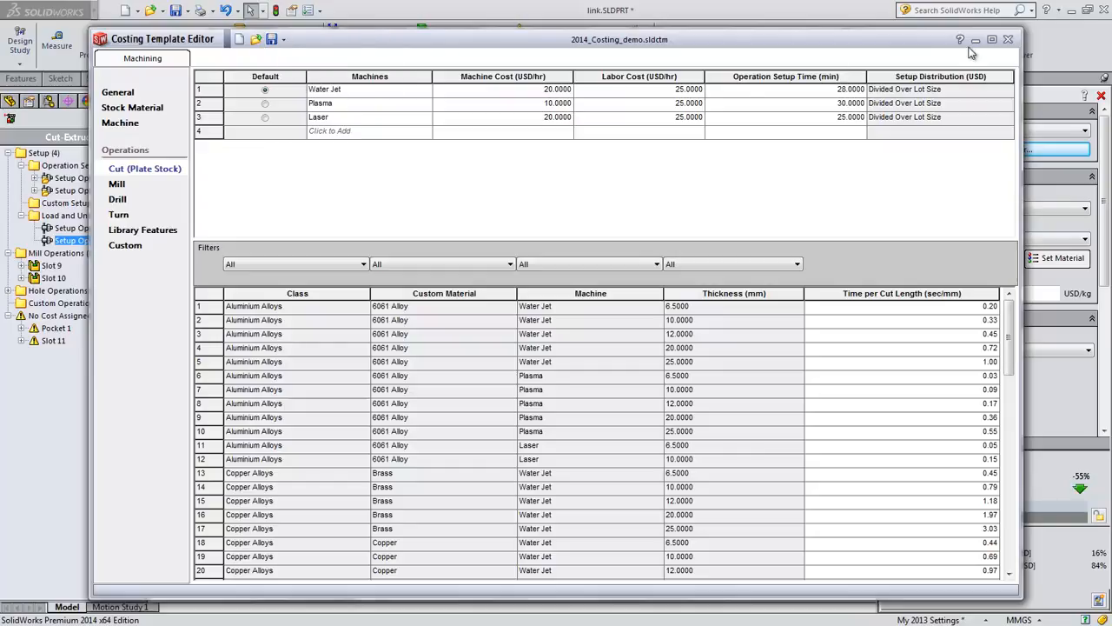
click(1008, 39)
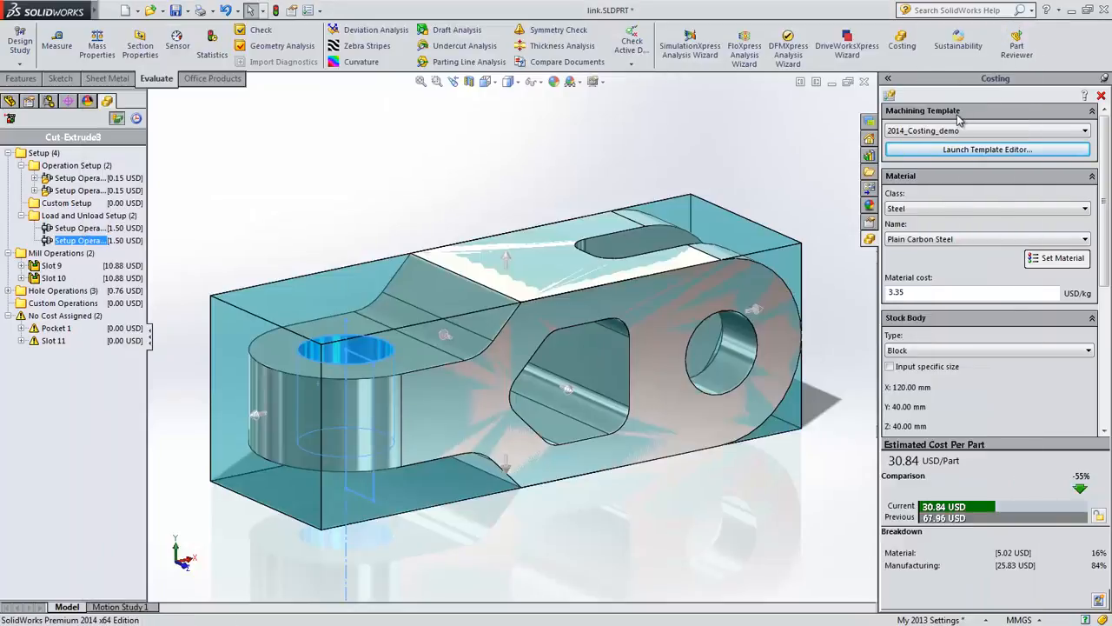
Change the link part's machining template to 2014_Costing_demo_Limited Access
click(954, 132)
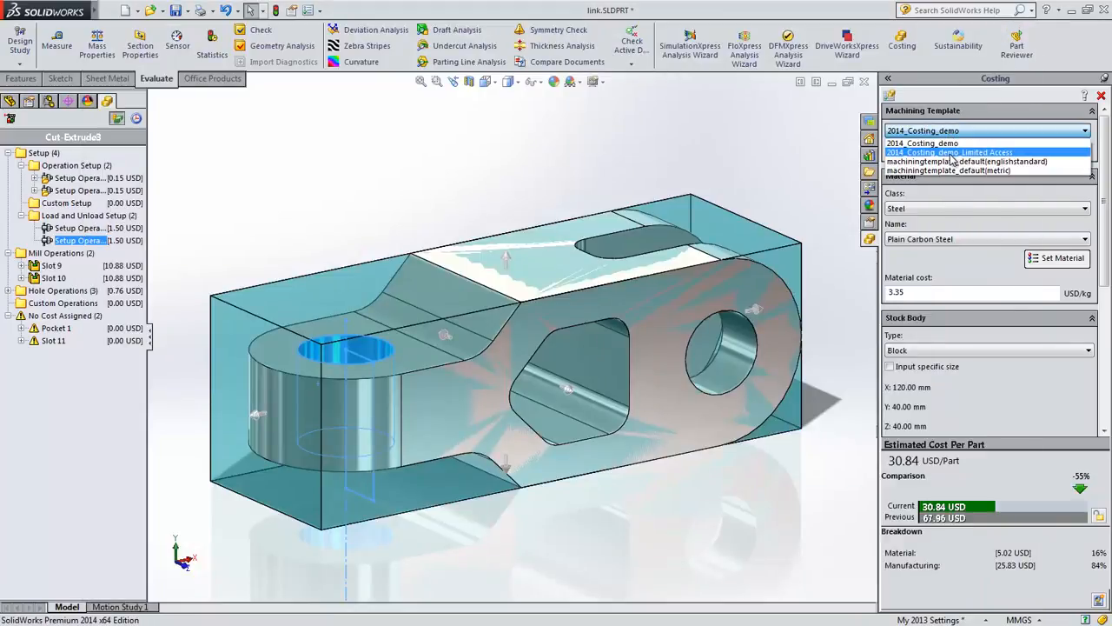
click(950, 153)
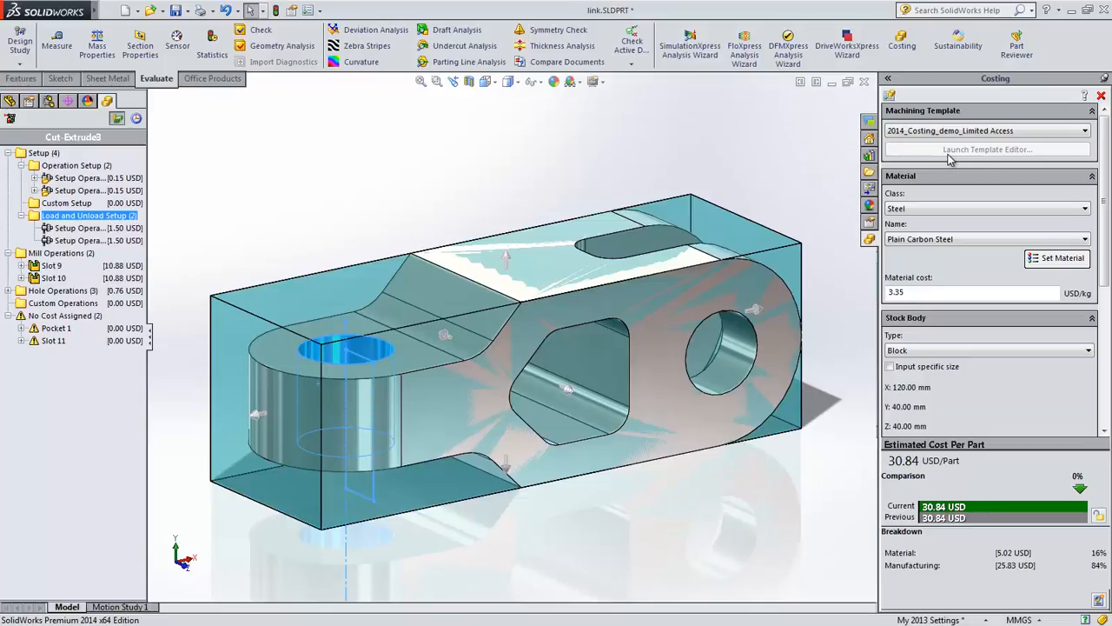
Switch to the Cost-Sheet metal part and set its blank size percent scrap to 10%
key(ctrl+Tab)
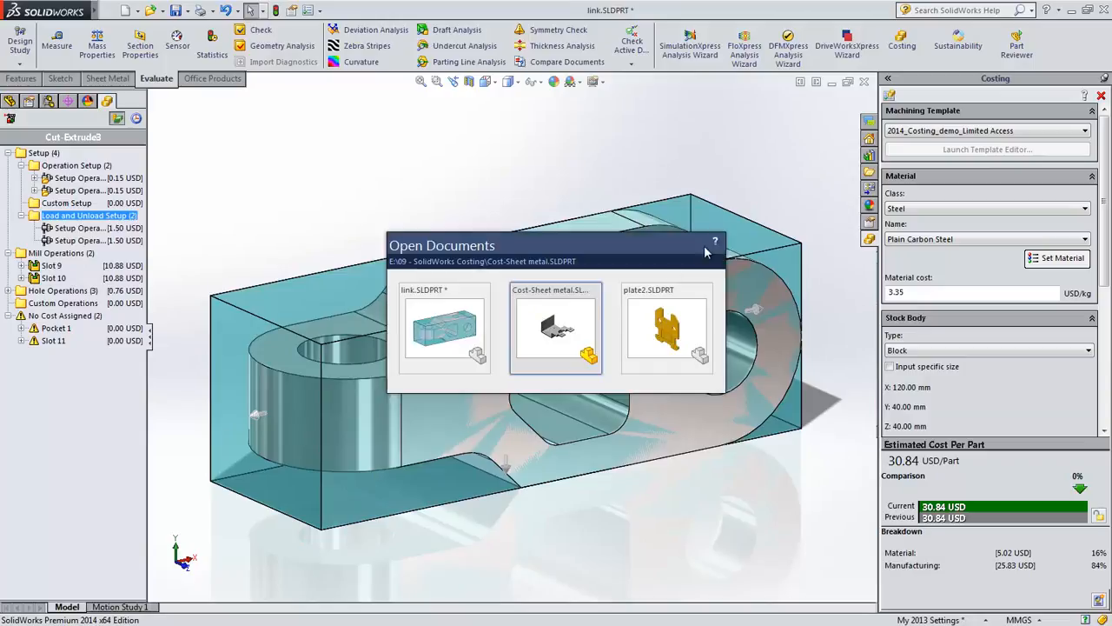
click(560, 321)
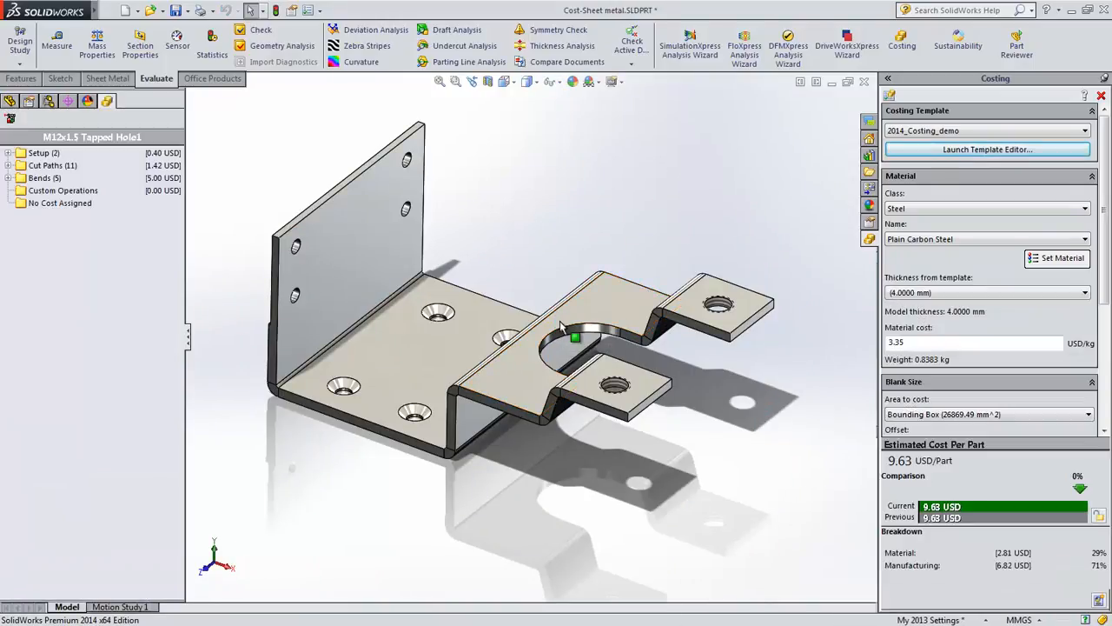
drag(1102, 268, 1108, 352)
click(938, 329)
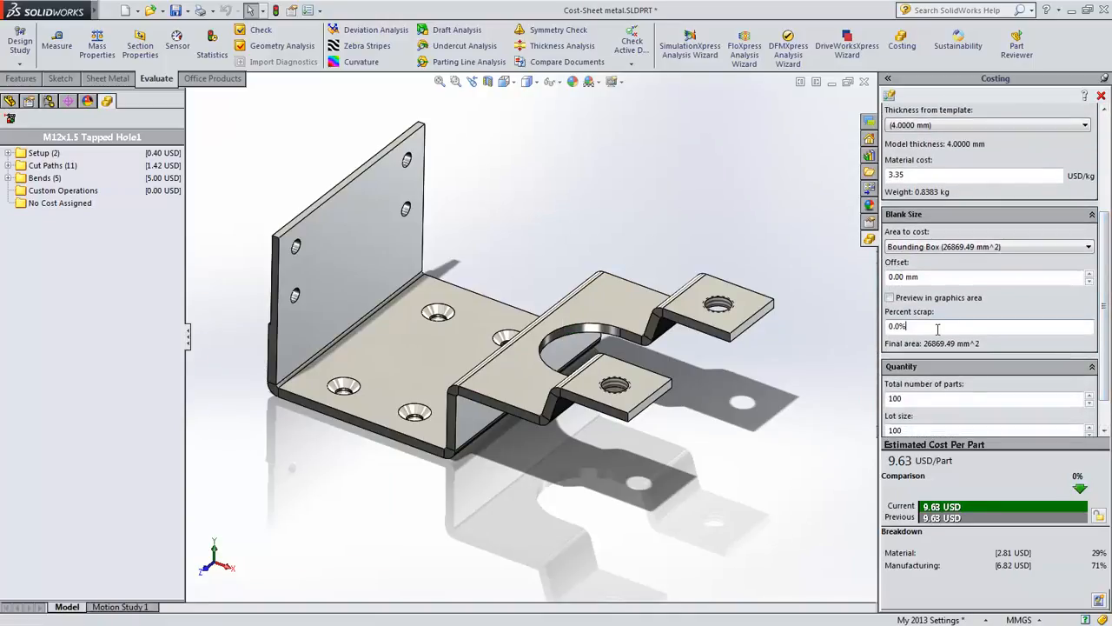
key(Return)
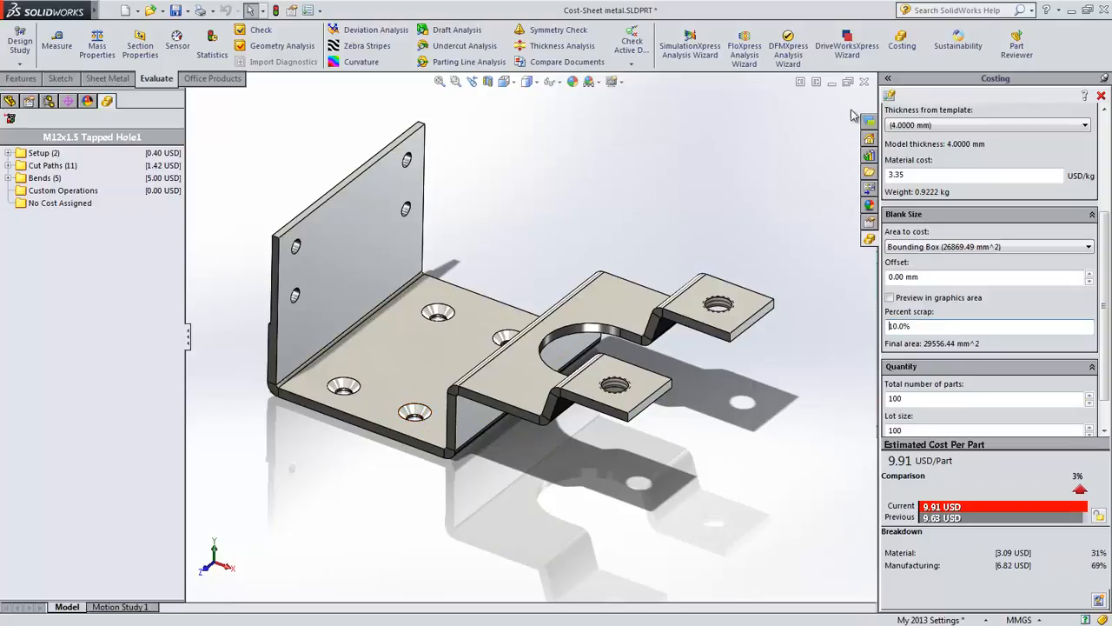
Set the Costing options to use the machining template for sheet metal parts and re-cost the bracket
click(890, 95)
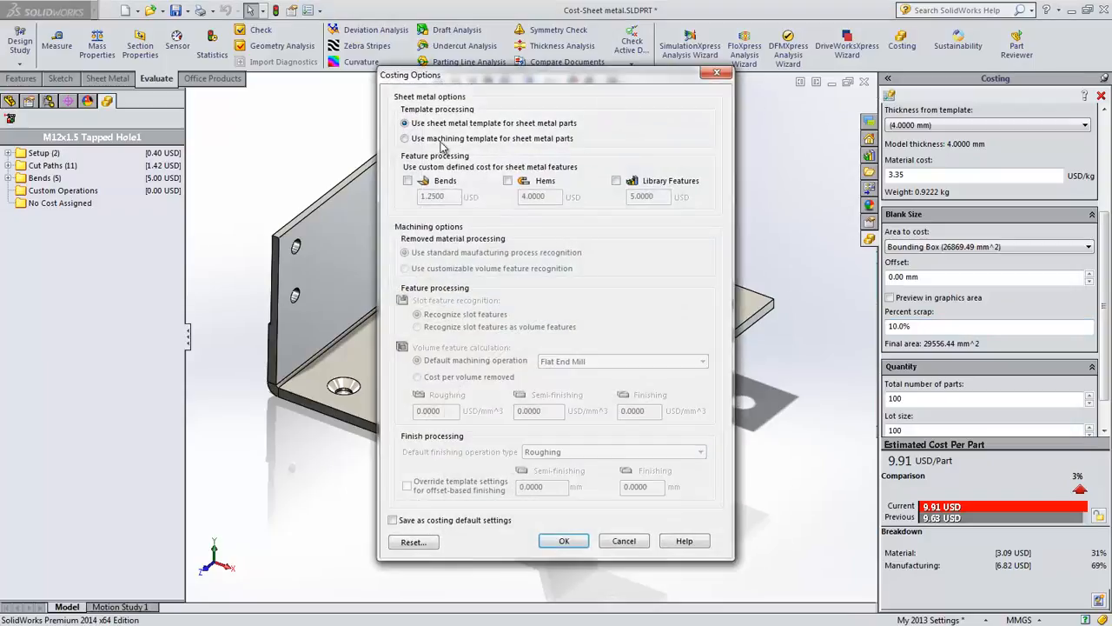
click(520, 139)
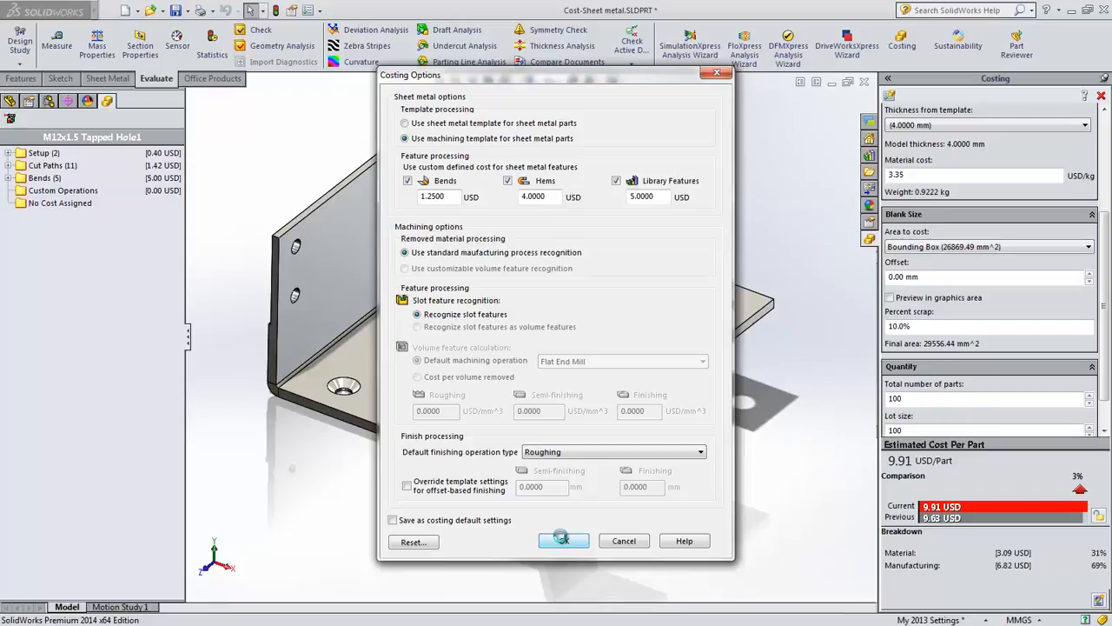
click(564, 541)
click(588, 375)
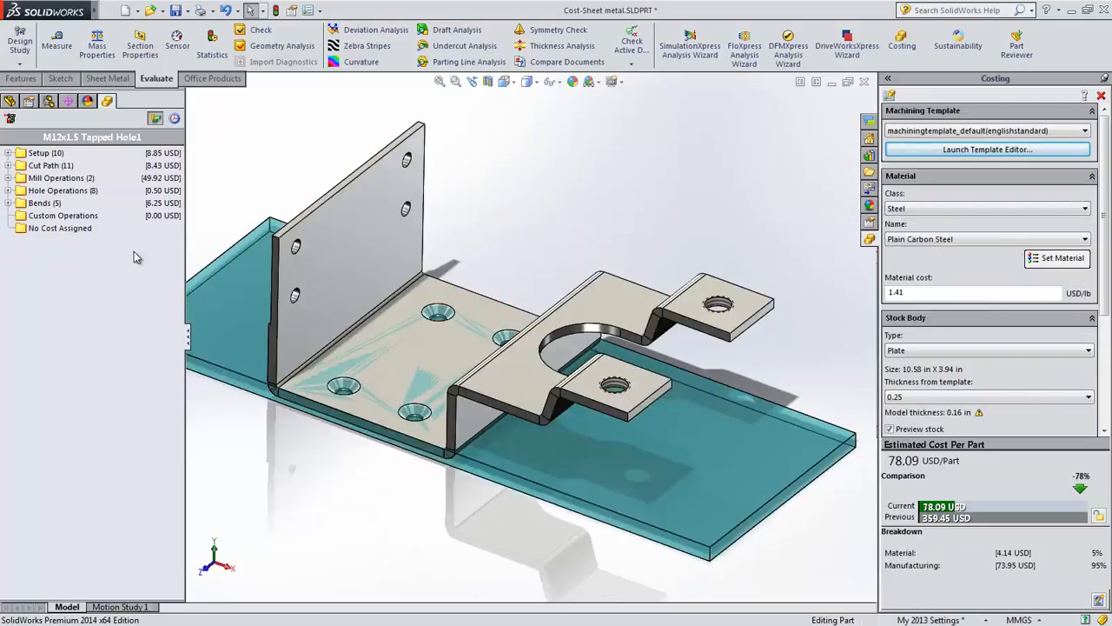
Examine the bracket's cost breakdown by bends, hole operations, mill operations and cut paths
click(11, 204)
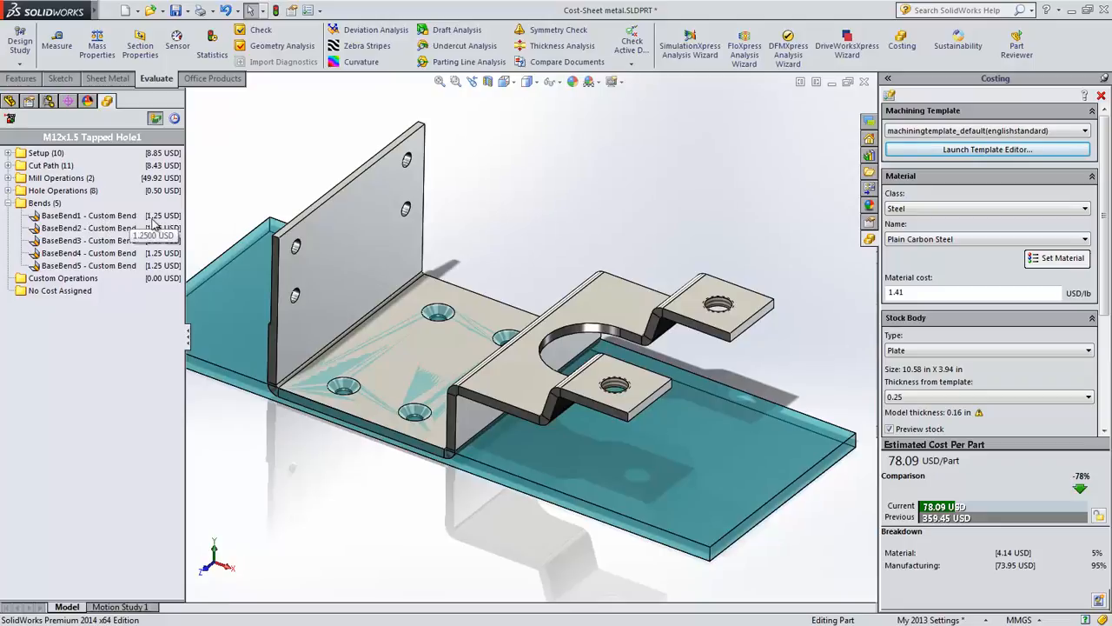
click(8, 190)
drag(55, 201, 44, 239)
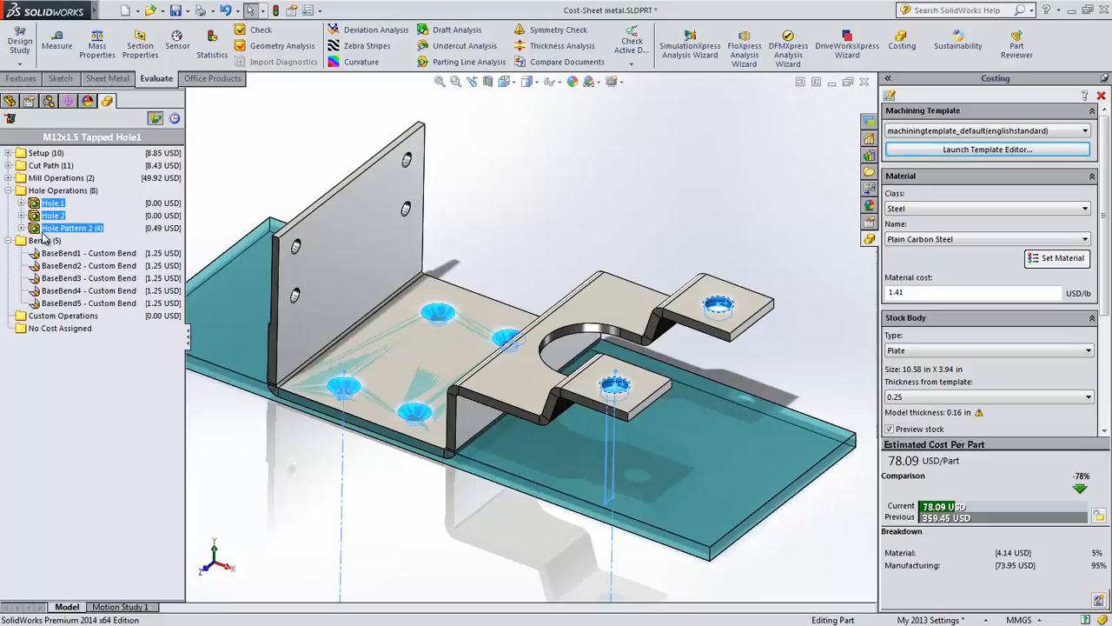
click(9, 178)
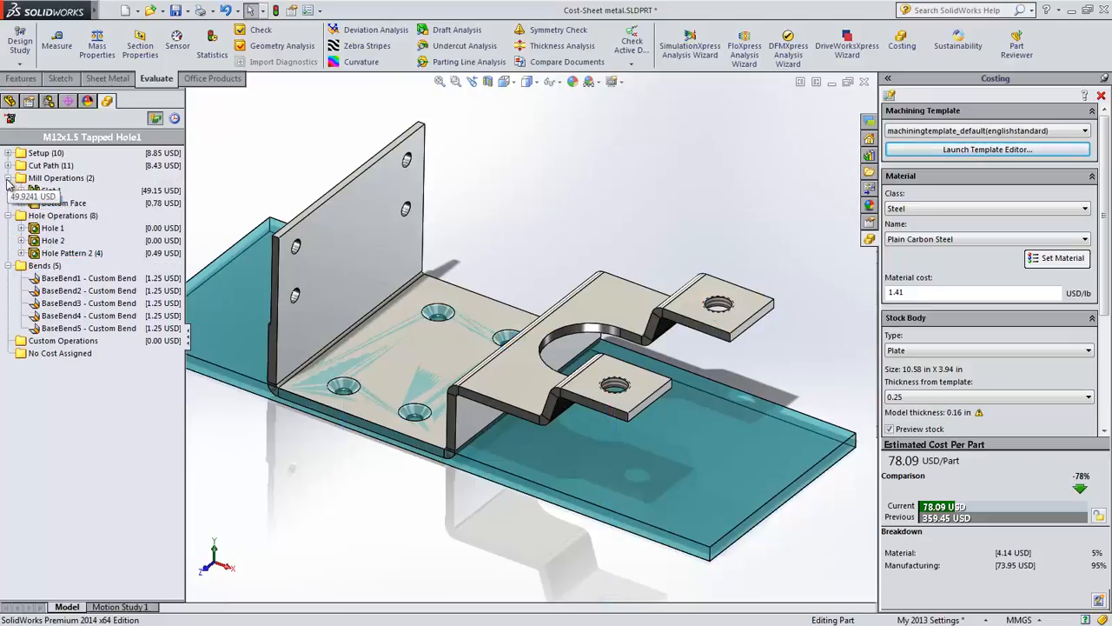
click(9, 165)
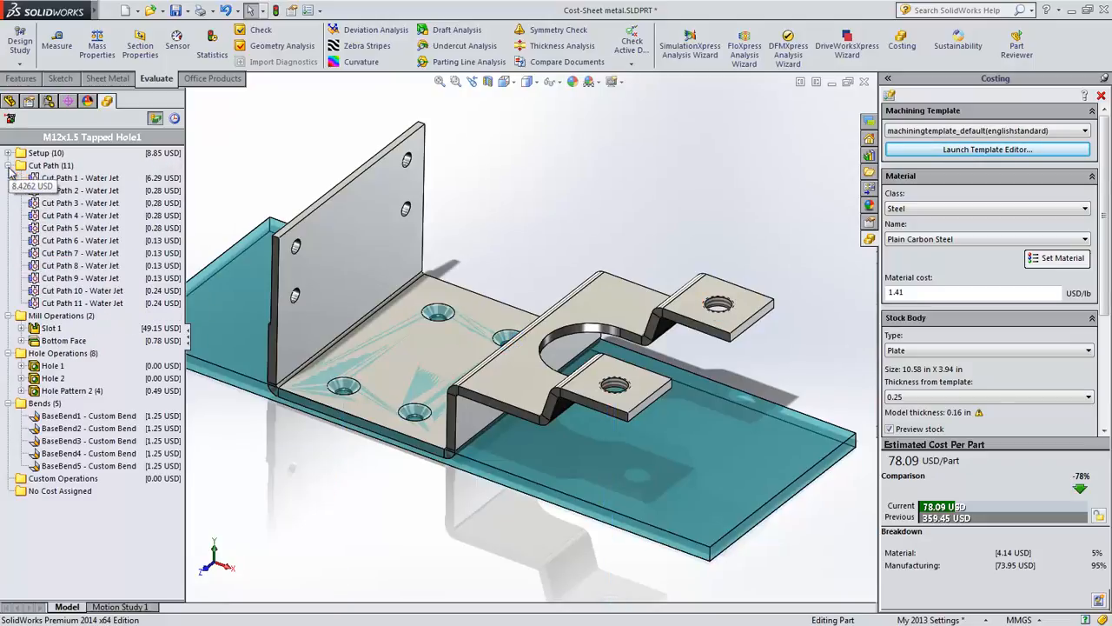
Change the bracket's water jet Cut Paths 6 to 9 to drill operations and check the Slot 1 mill cost
click(61, 228)
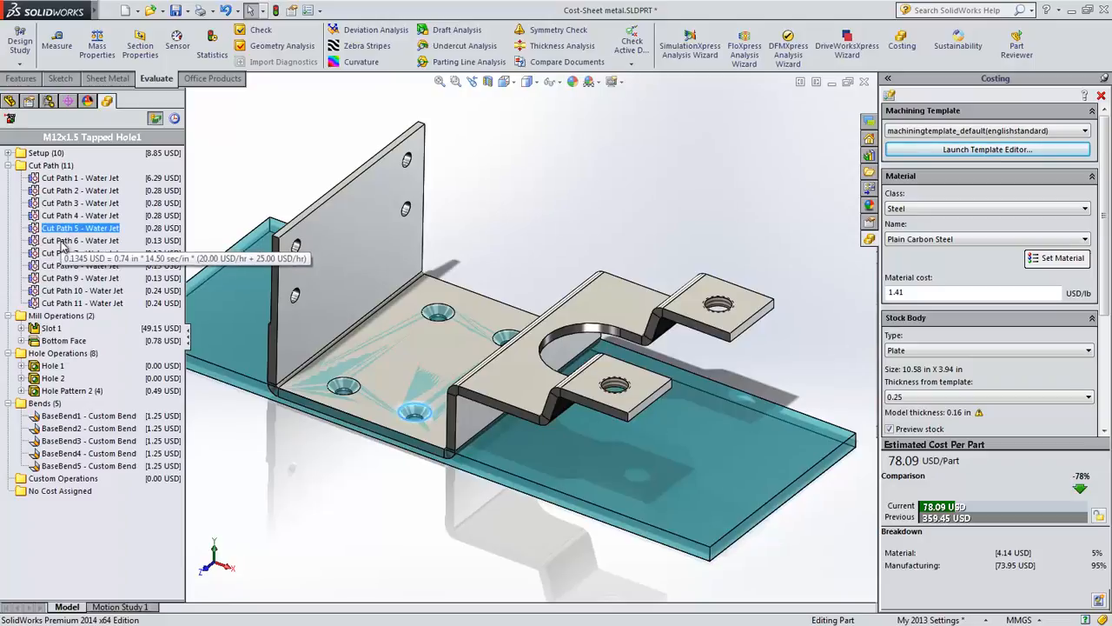
click(61, 253)
ctrl+click(61, 265)
ctrl+click(61, 278)
ctrl+click(61, 240)
right_click(71, 252)
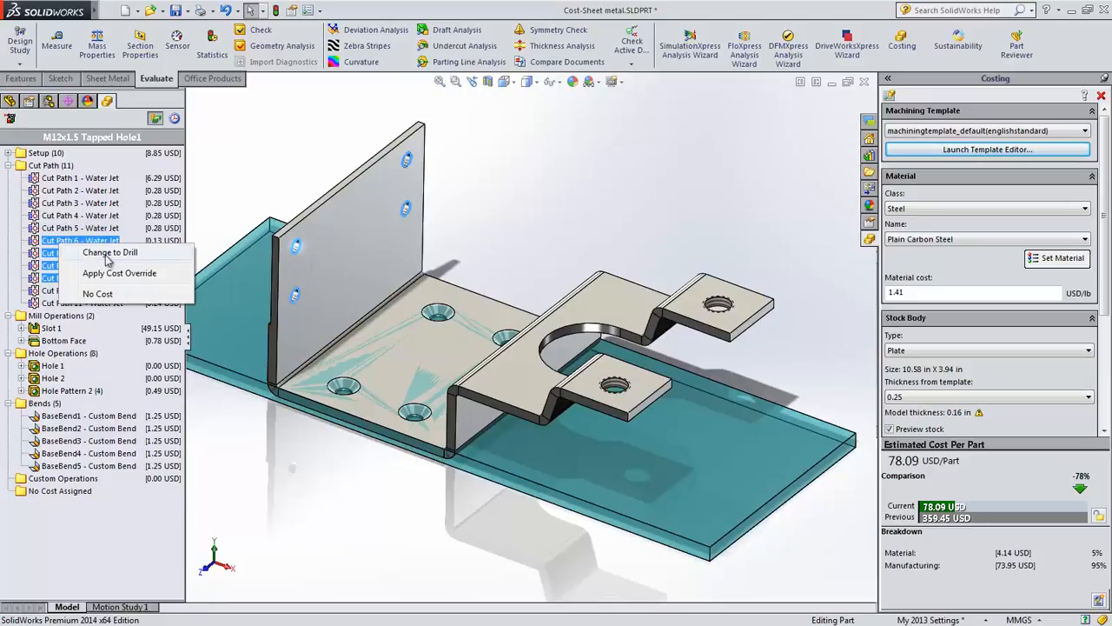
click(104, 253)
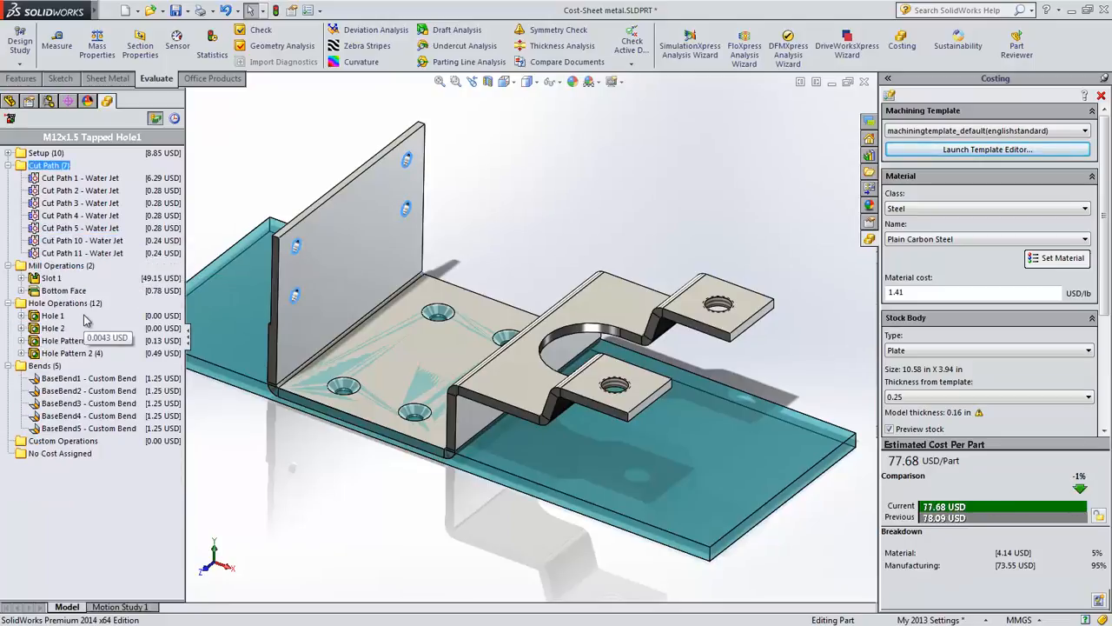
click(49, 282)
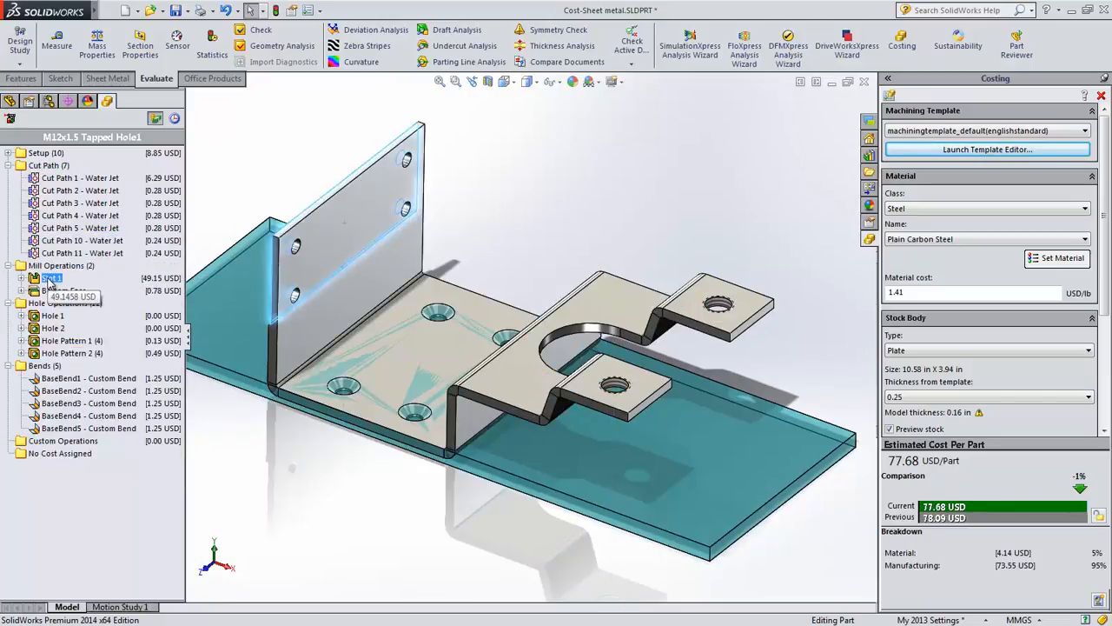
click(74, 284)
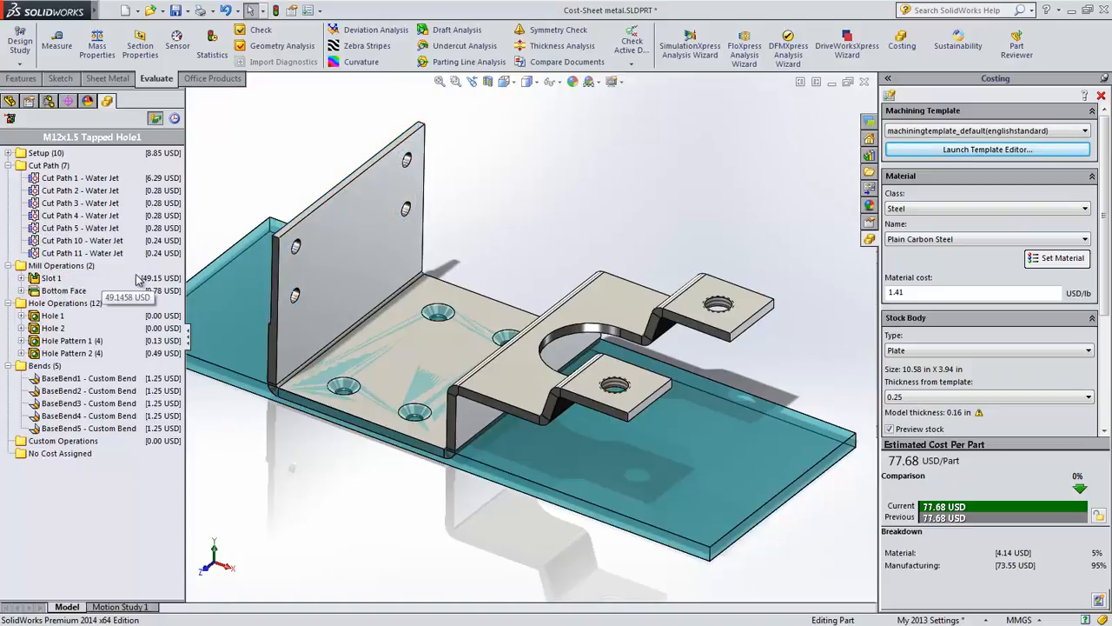
Switch to the plate2 part, choose Steel, Plain Carbon Steel as its costing material and apply that material to the model
key(ctrl+Tab)
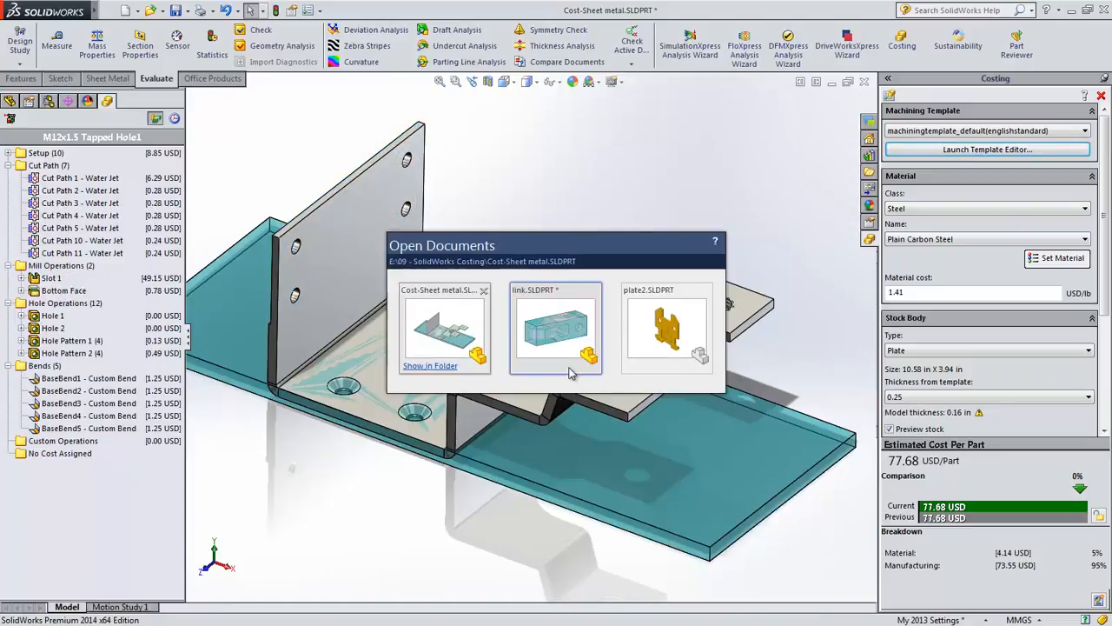
click(687, 340)
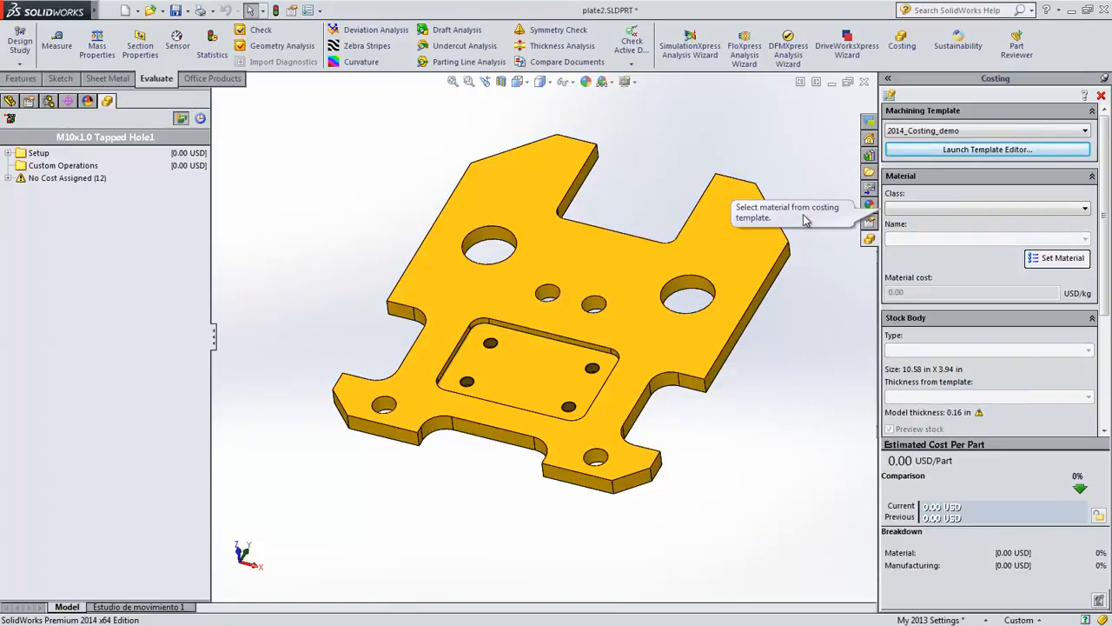
click(898, 210)
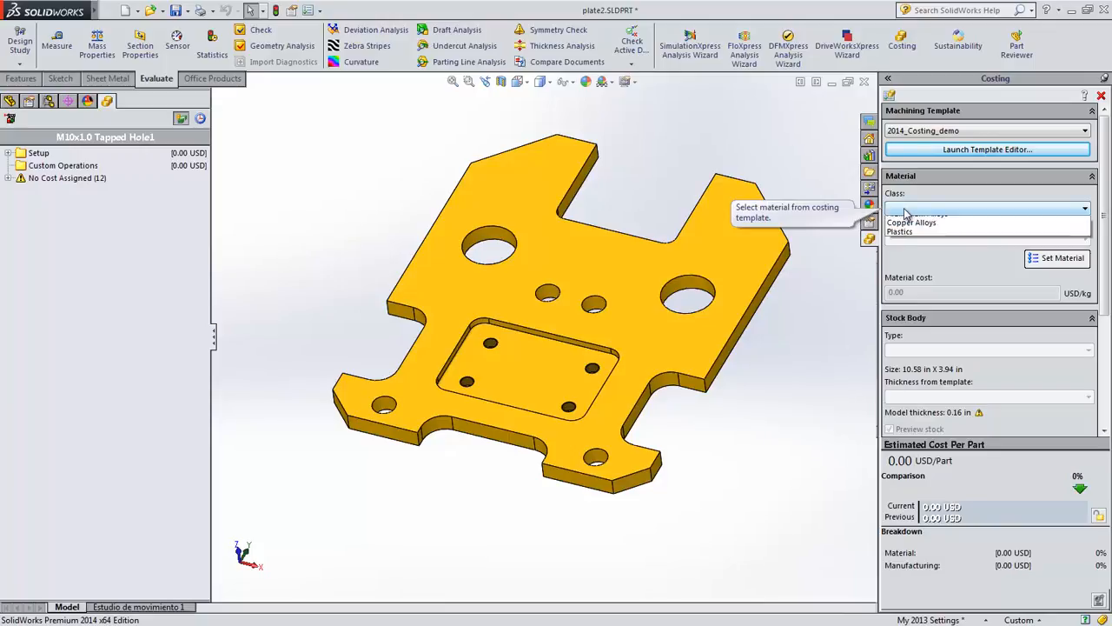
click(911, 224)
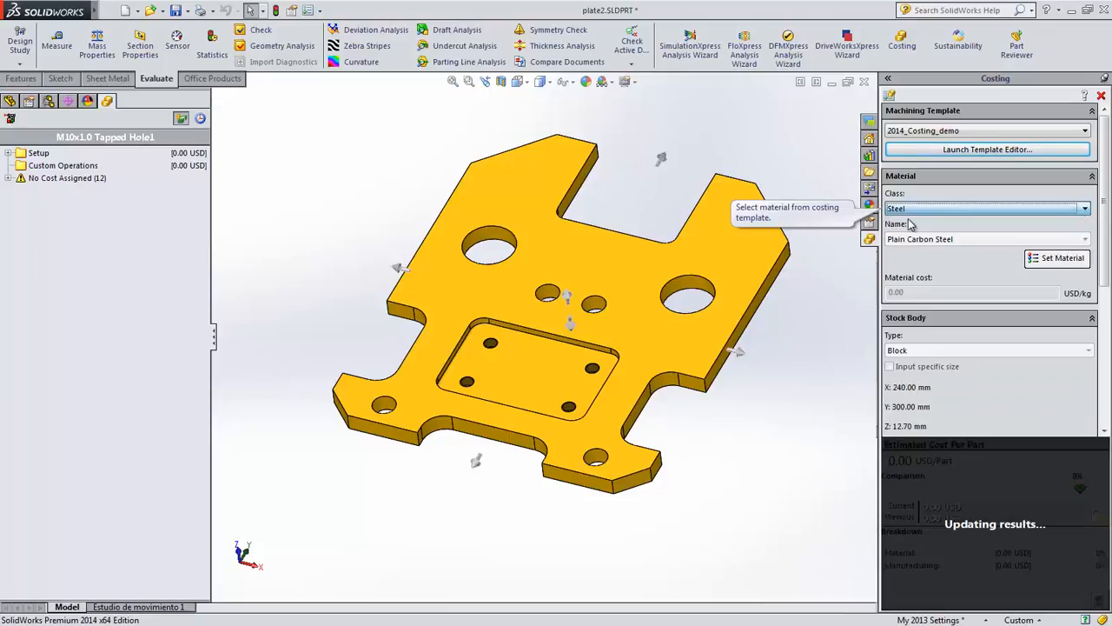
click(1055, 259)
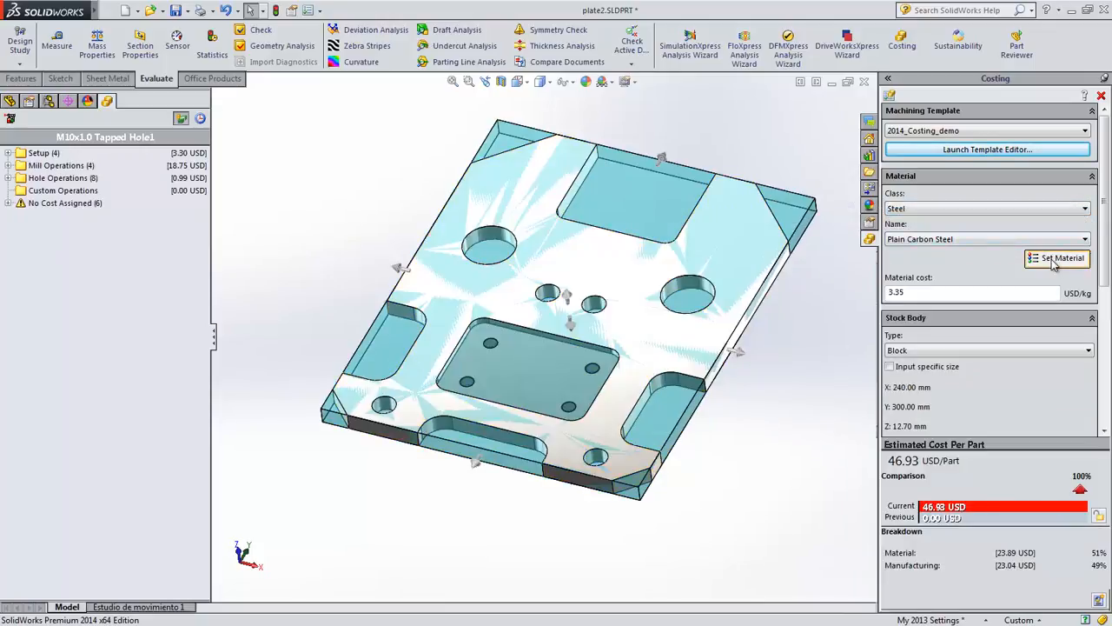
click(9, 101)
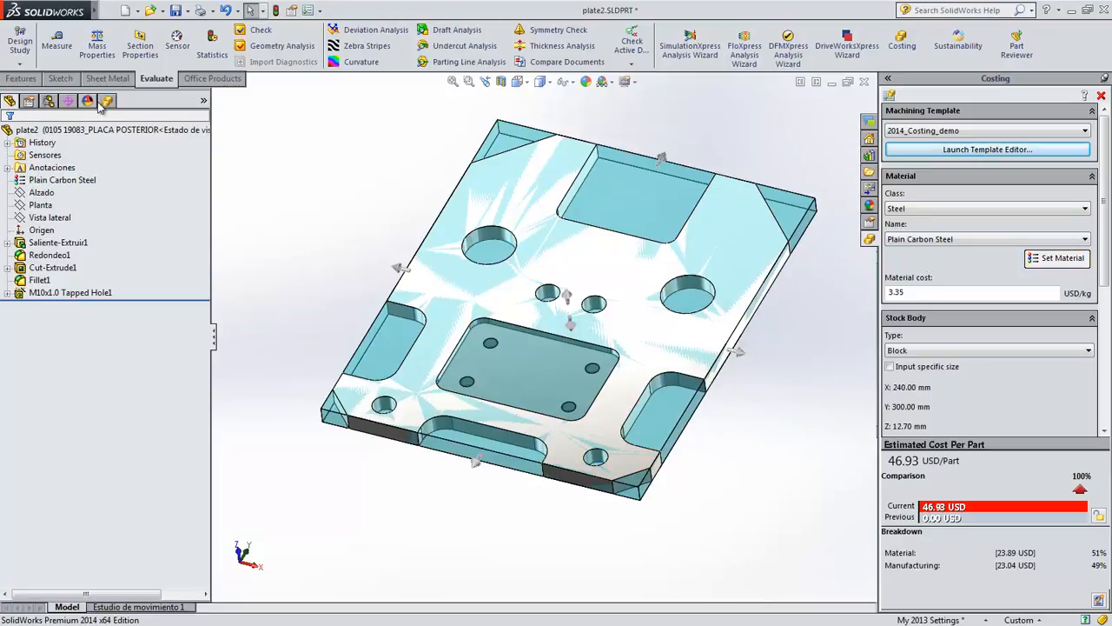
click(107, 101)
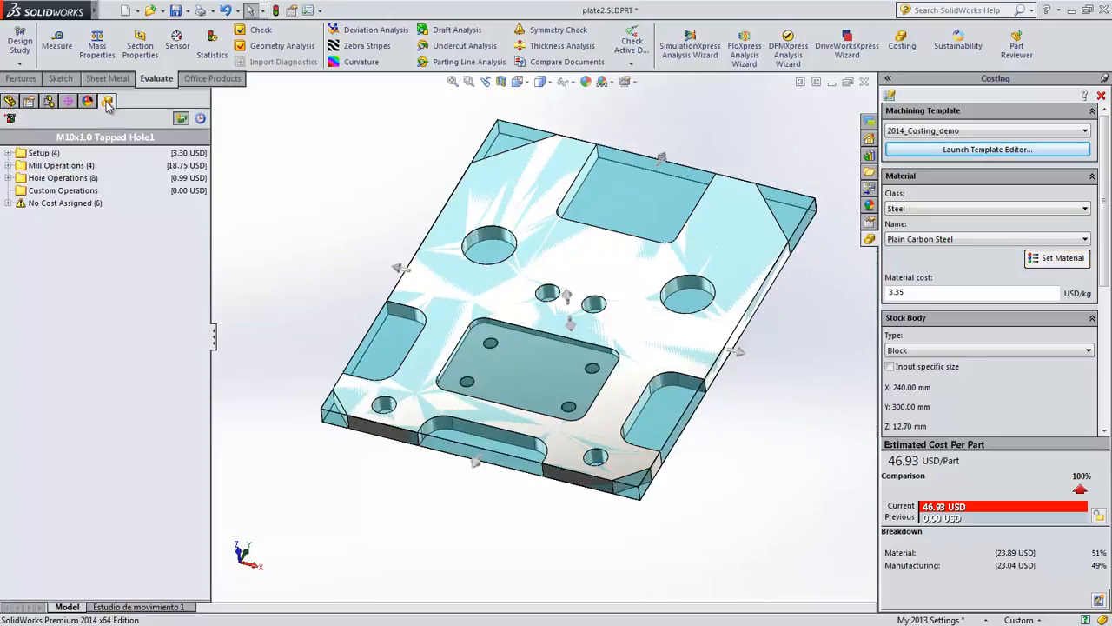
Review the plate's slots and holes with no cost assigned and change the stock body type from Block to Plate
click(8, 203)
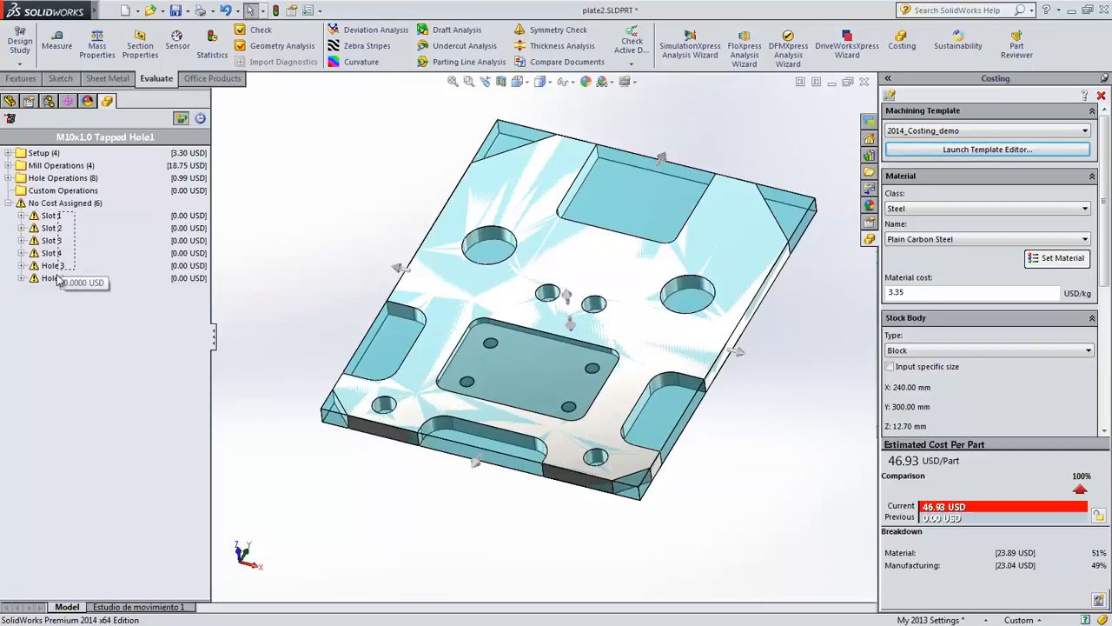
drag(61, 273, 57, 280)
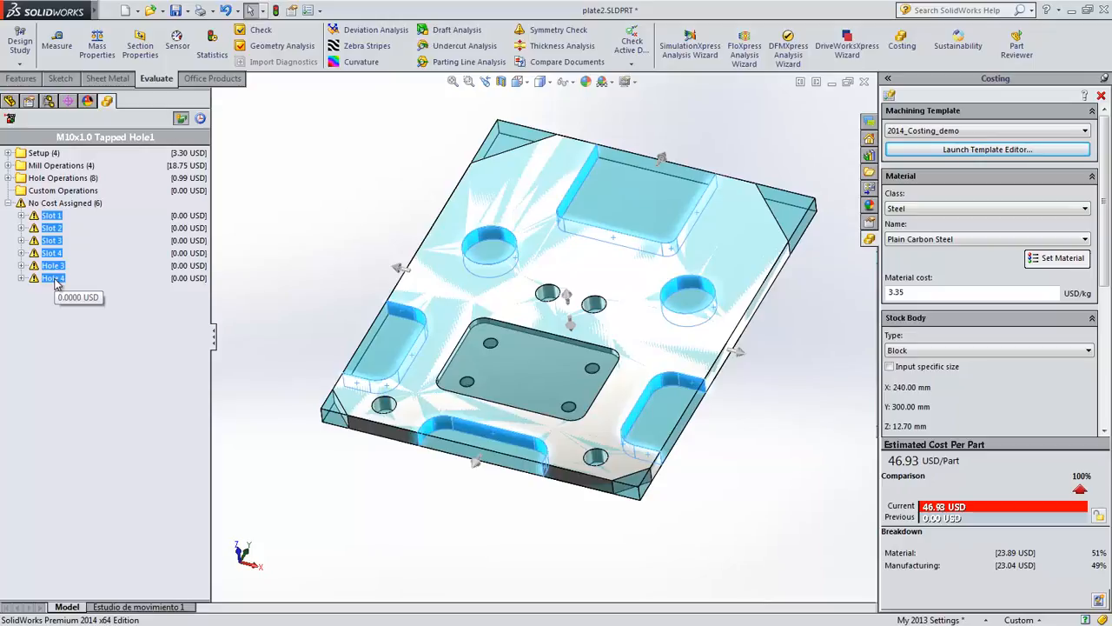
click(930, 350)
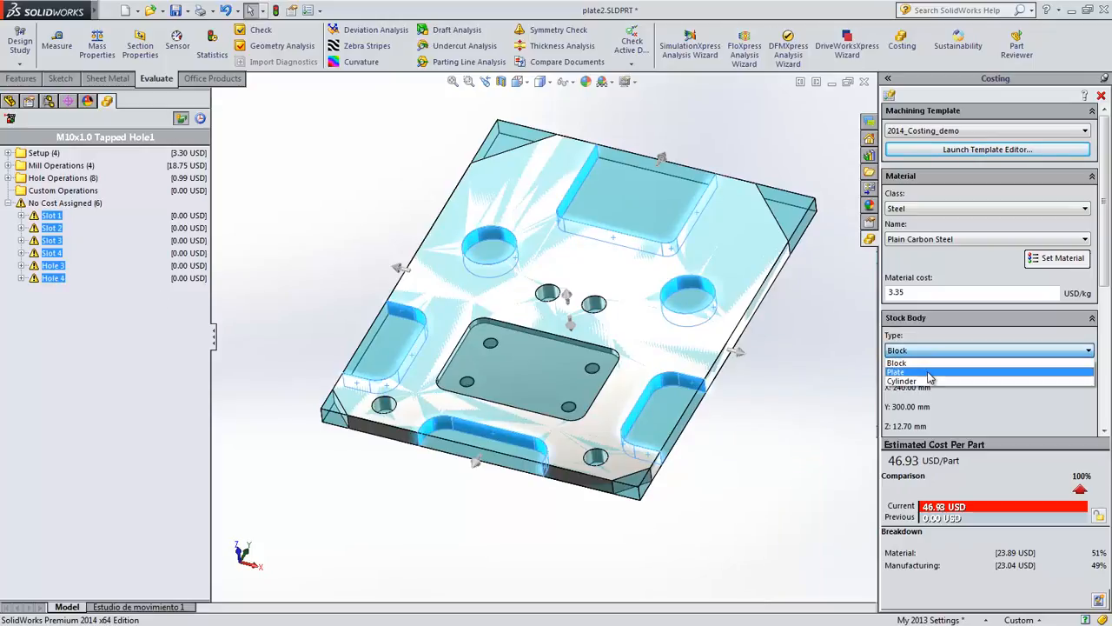
click(929, 372)
click(965, 514)
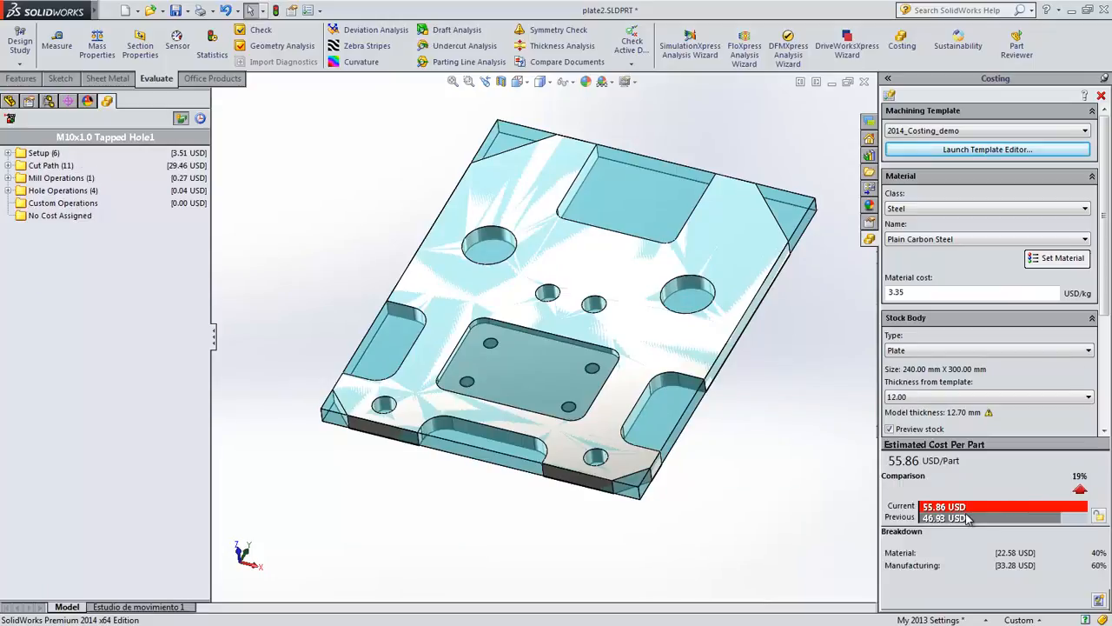
Change the plate's Cut Paths 2 to 11 from water jet cutting to drilling
click(9, 165)
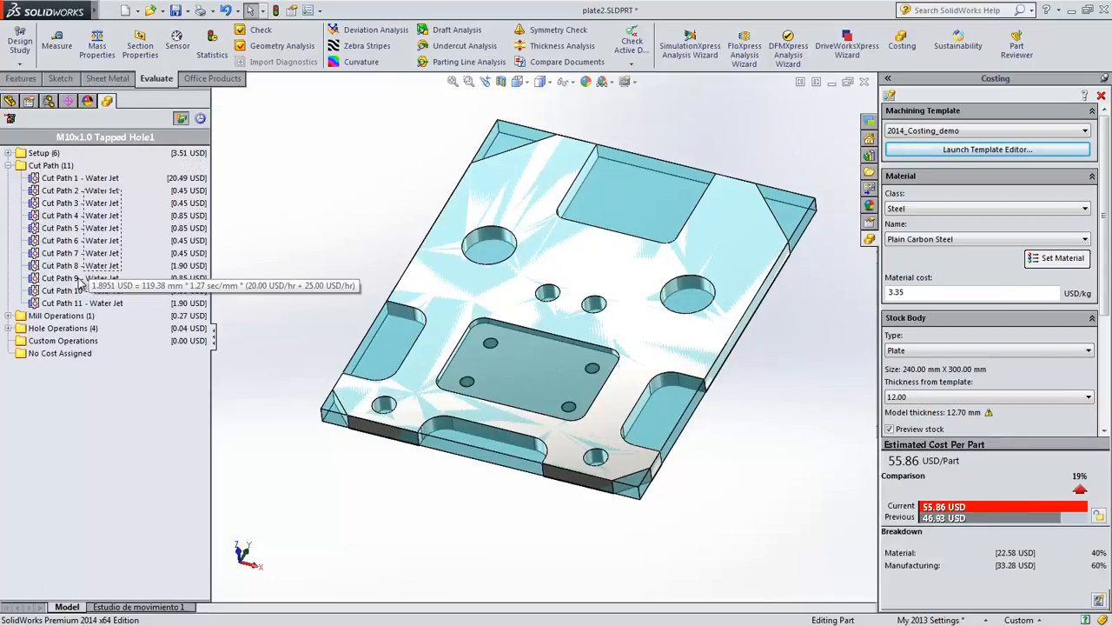
drag(35, 310, 37, 309)
right_click(45, 304)
click(90, 312)
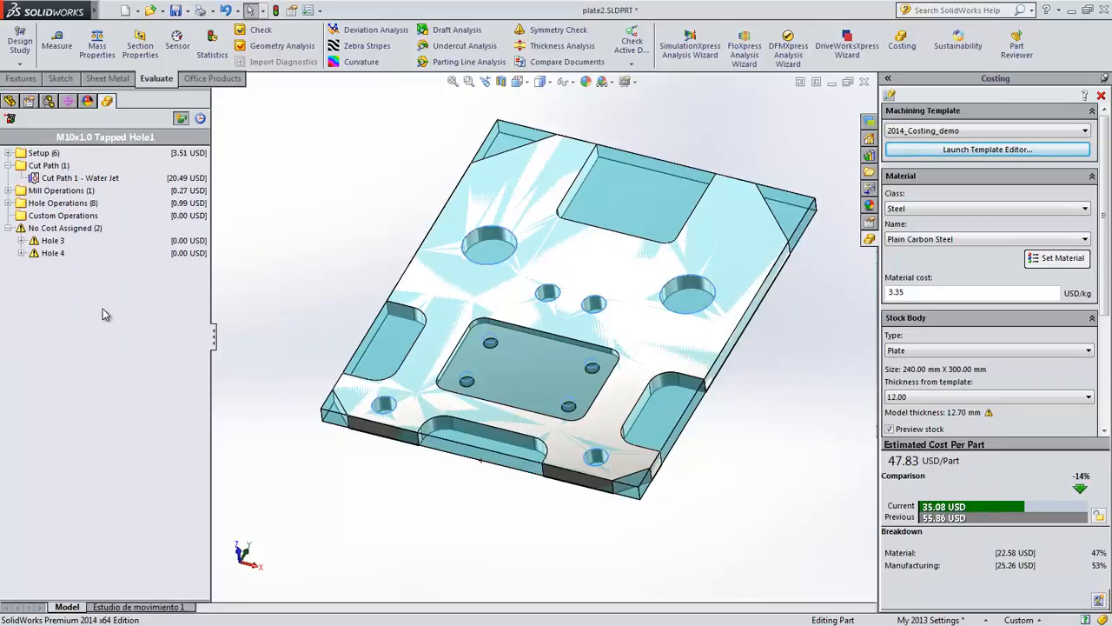
Review the drilled holes, change the unassigned Hole 3 and Hole 4 back to water jet cut paths and check them
click(8, 203)
drag(75, 217, 34, 268)
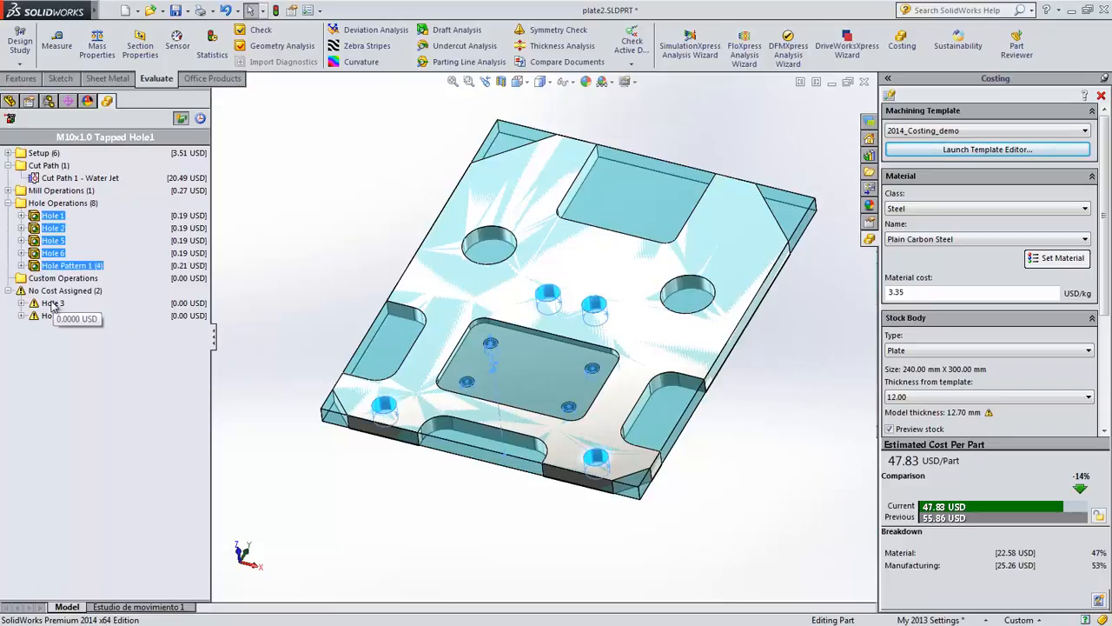
click(53, 303)
click(53, 316)
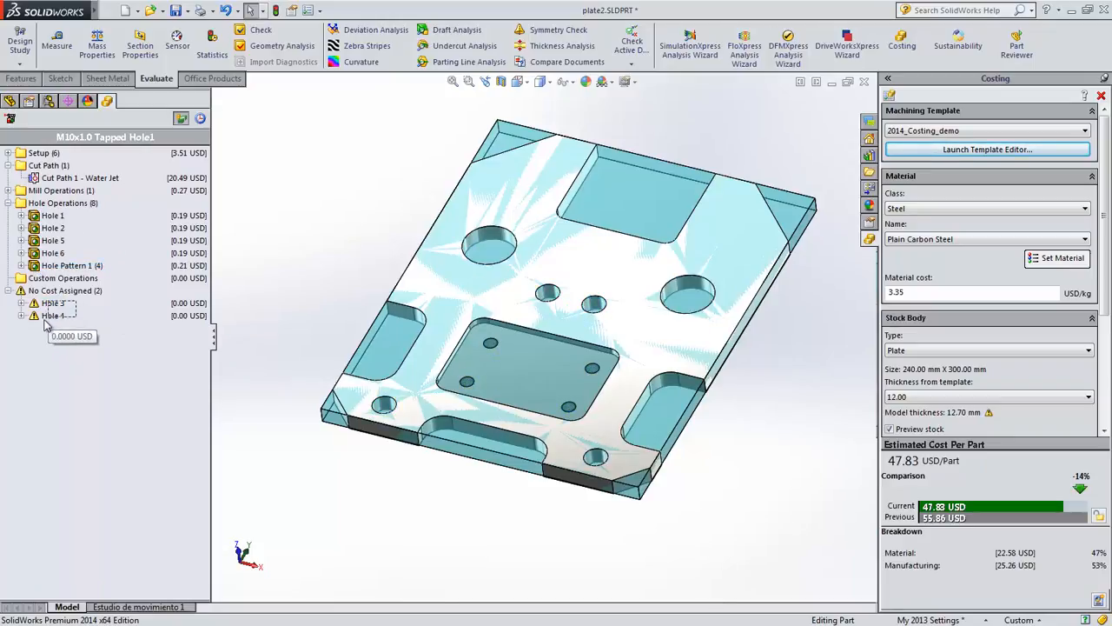
ctrl+click(53, 303)
right_click(45, 318)
click(69, 326)
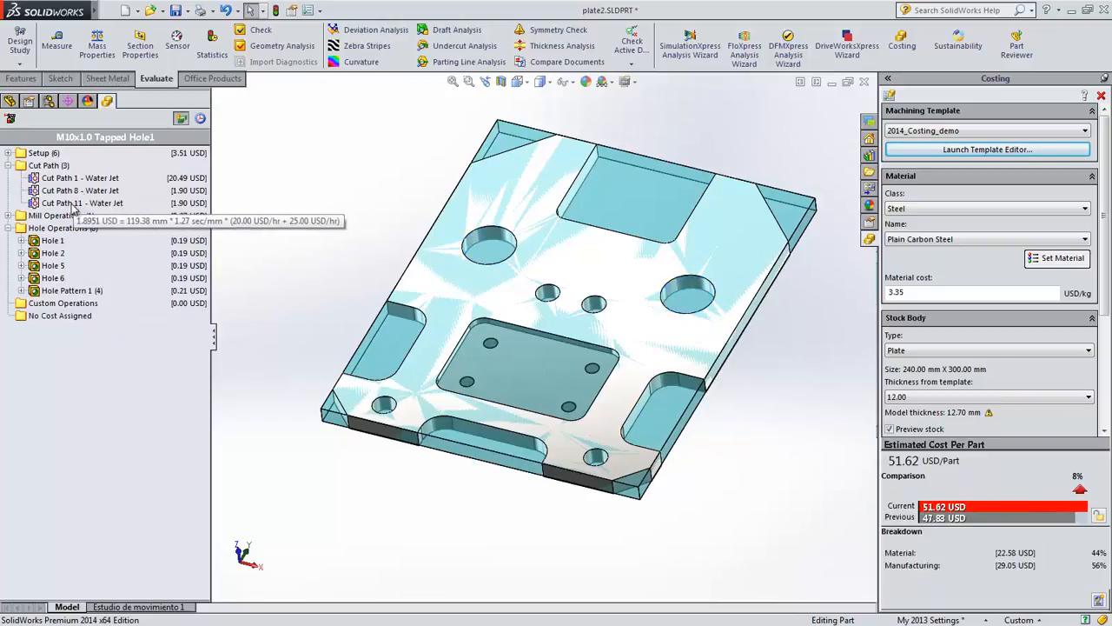
click(74, 190)
click(61, 205)
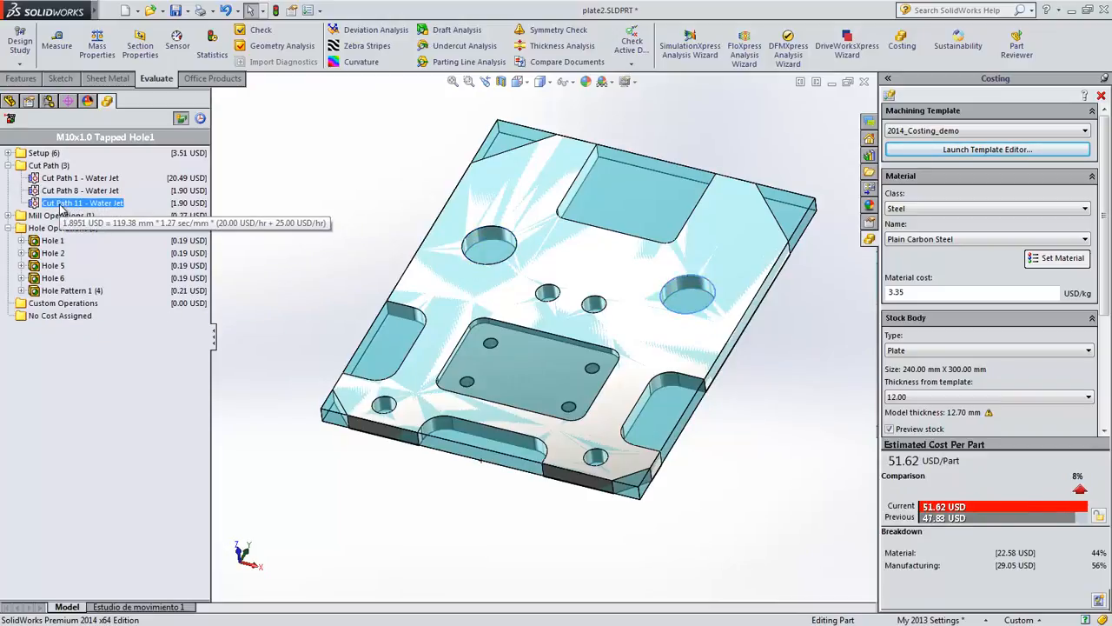